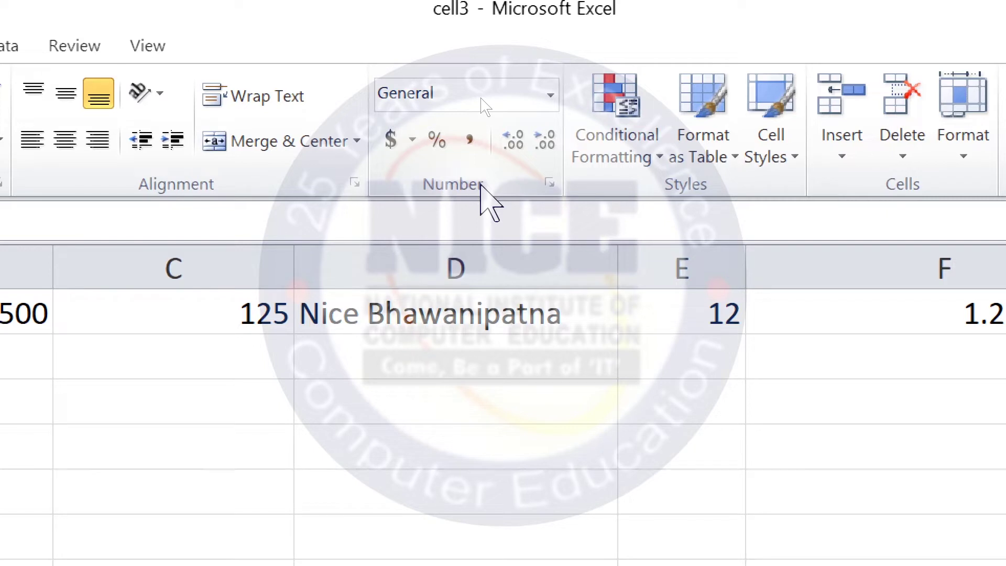
Step: Review columns C and D, then make column E slightly wider
{"action": "left_click", "coordinate": [464, 269]}
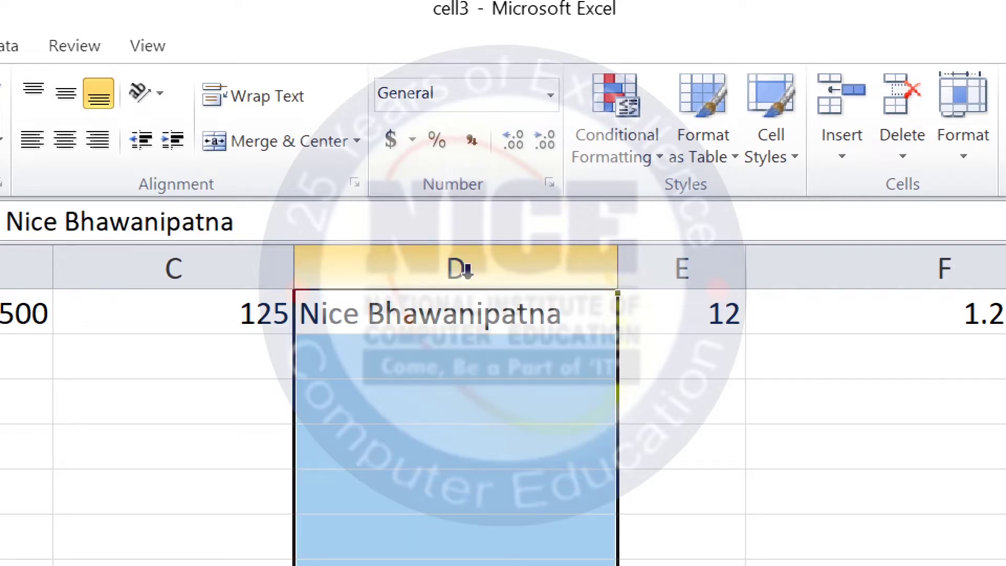
{"action": "left_click", "coordinate": [230, 273]}
{"action": "left_click", "coordinate": [448, 270]}
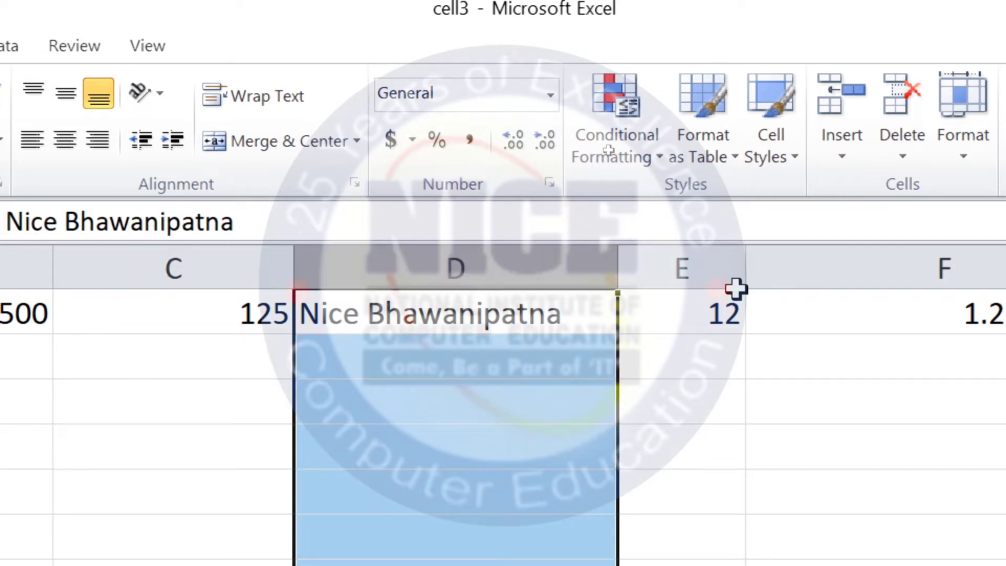
{"action": "left_click", "coordinate": [726, 271]}
{"action": "mouse_move", "coordinate": [740, 274]}
{"action": "left_mouse_down"}
{"action": "mouse_move", "coordinate": [764, 276]}
{"action": "mouse_move", "coordinate": [751, 279]}
{"action": "left_mouse_up"}
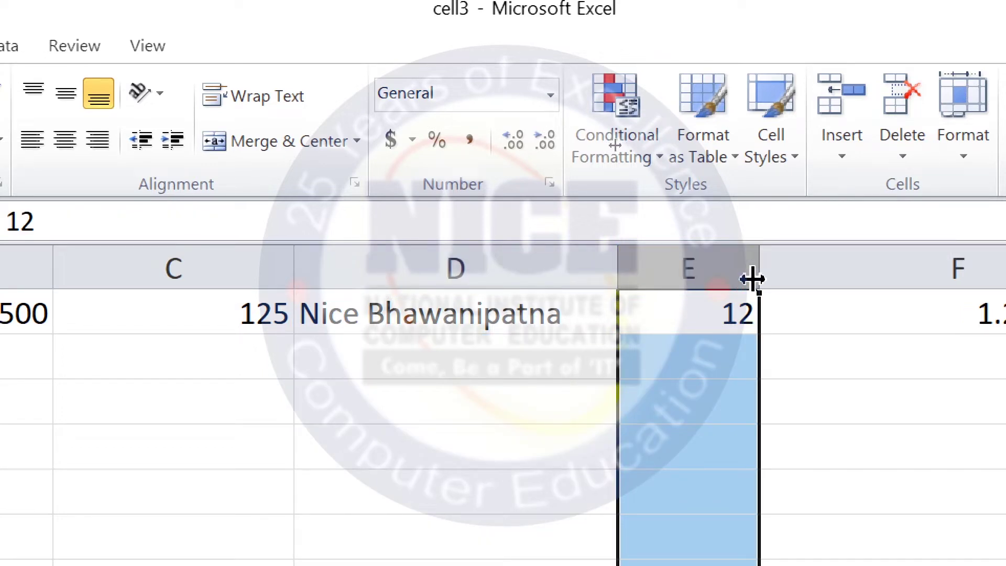
Step: Review columns D, A, B and C, including cell B1 holding 500
{"action": "left_click", "coordinate": [482, 268]}
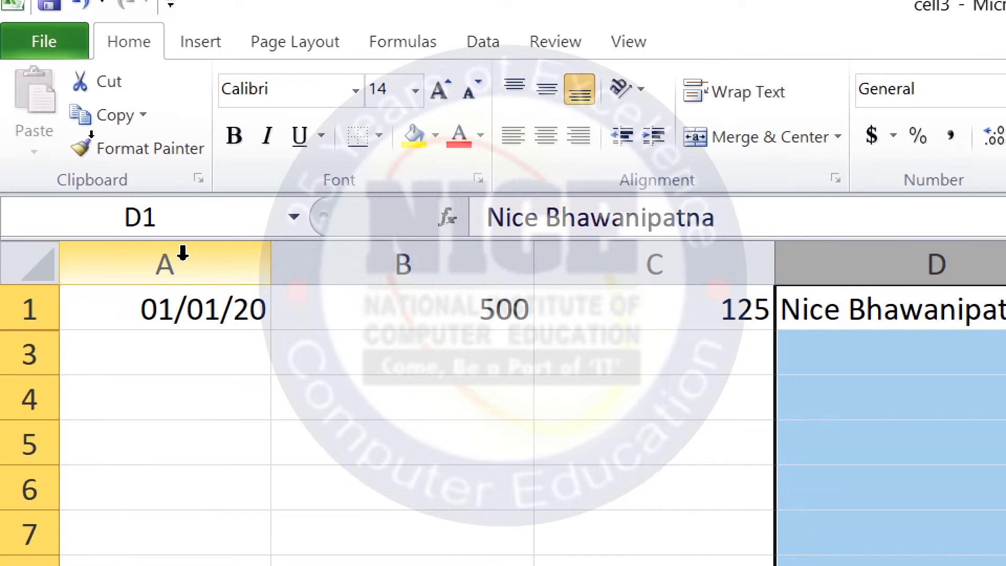
{"action": "left_click", "coordinate": [183, 253]}
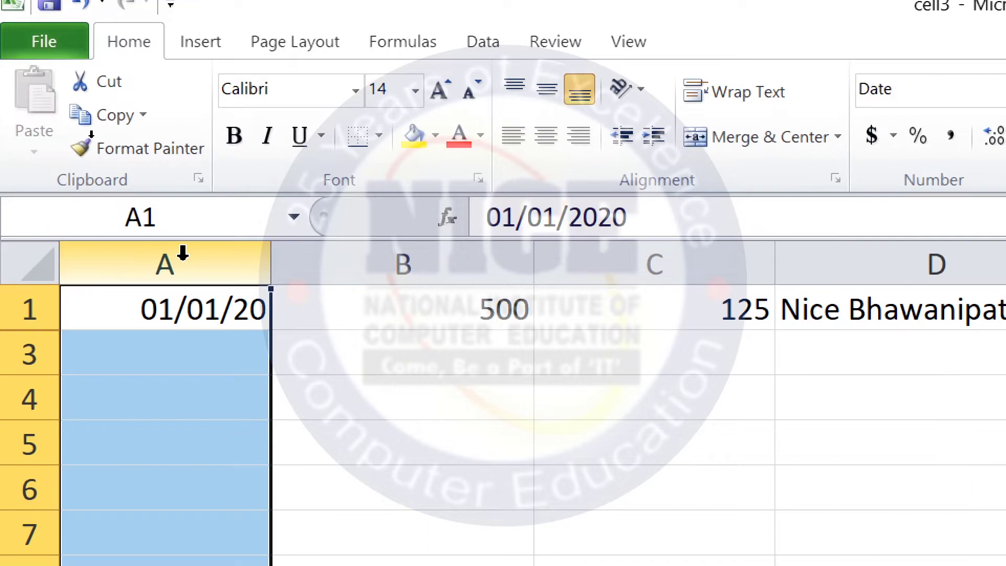
{"action": "left_click", "coordinate": [453, 264]}
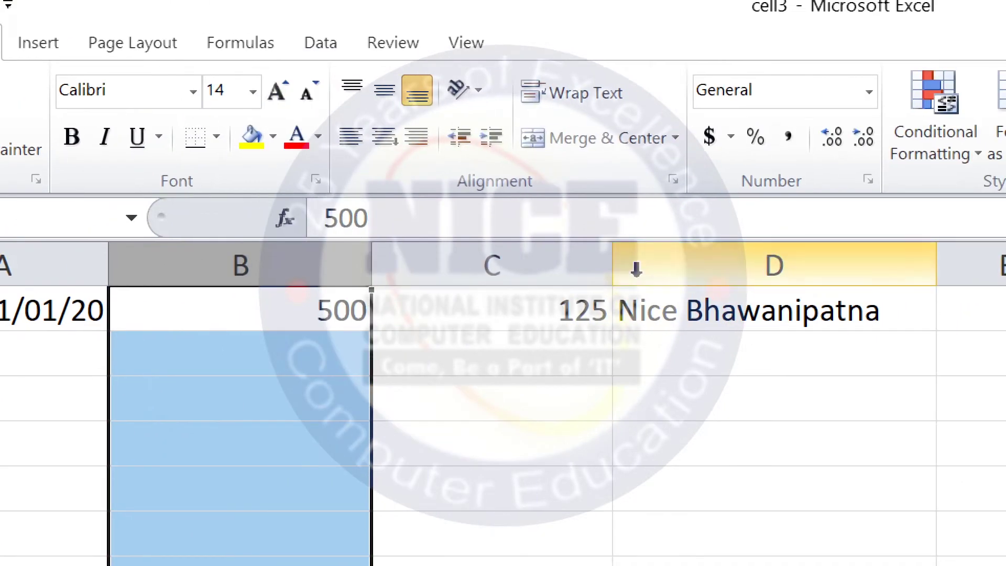
{"action": "left_click", "coordinate": [564, 262]}
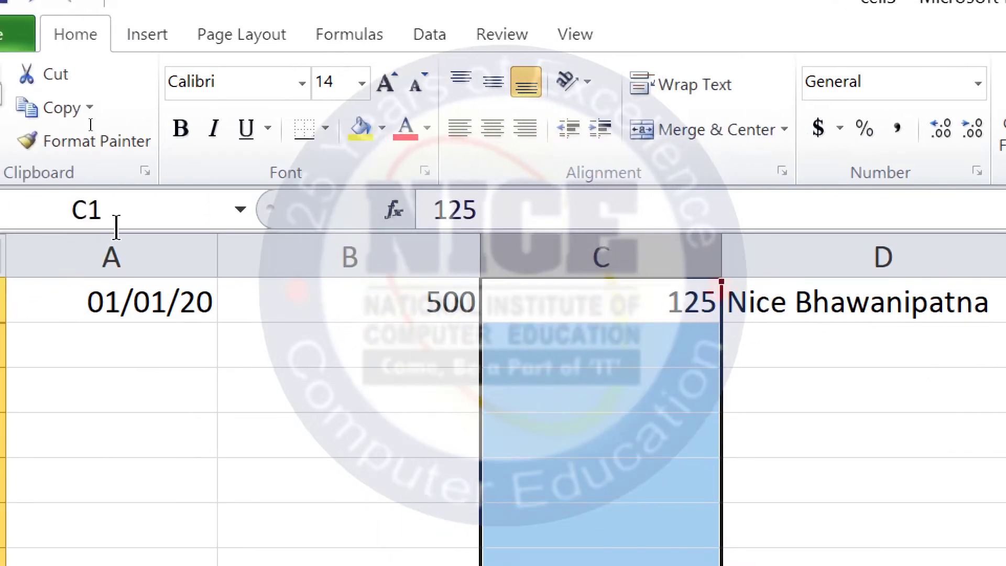
{"action": "left_click", "coordinate": [343, 255]}
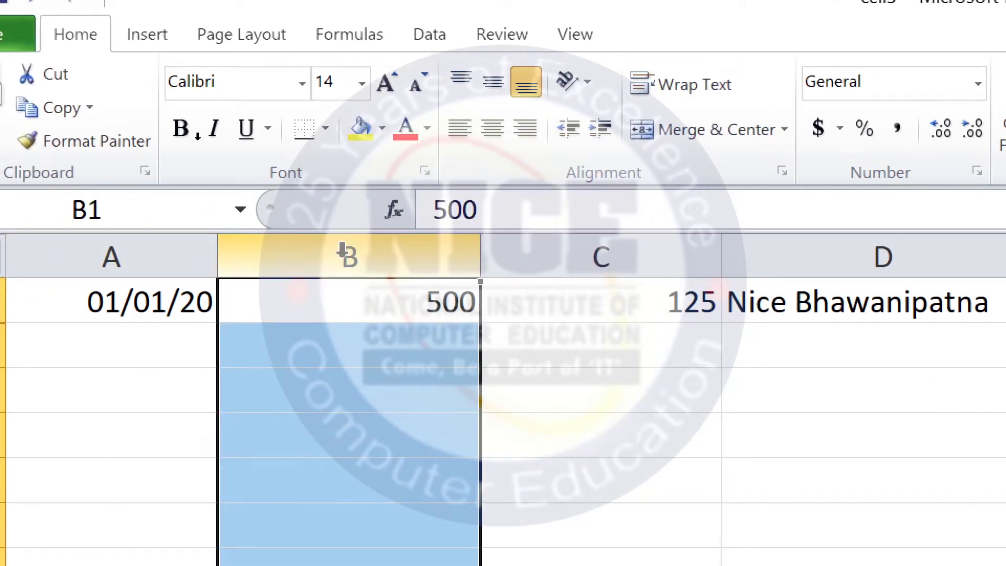
{"action": "left_click", "coordinate": [366, 328]}
{"action": "left_click", "coordinate": [393, 301]}
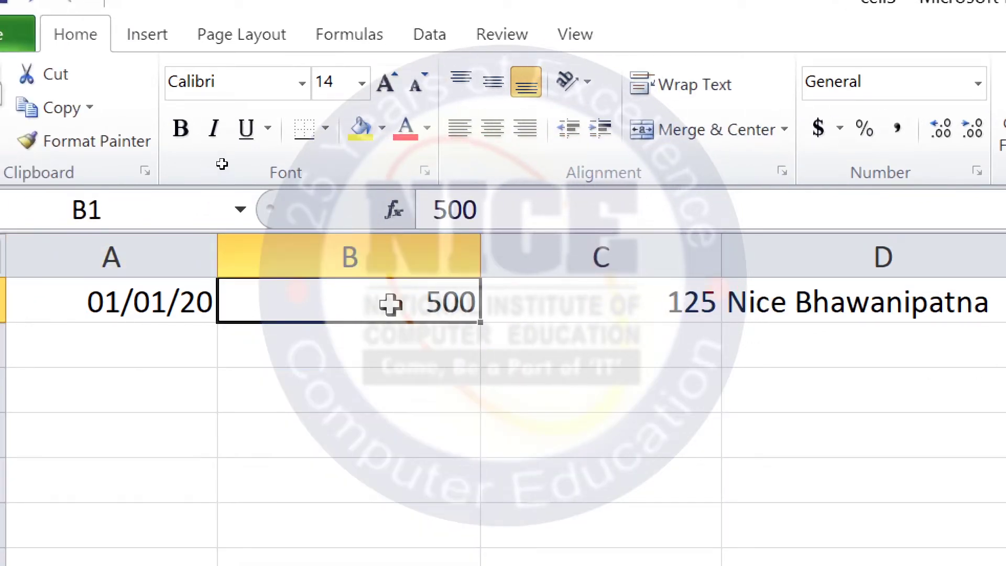
{"action": "left_click", "coordinate": [511, 239]}
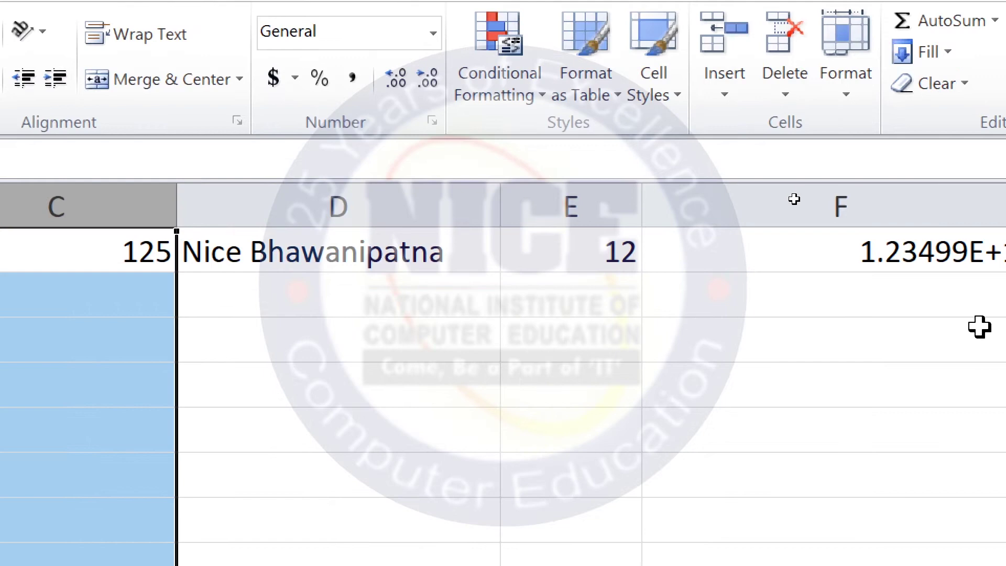
Step: Review columns E, F and G, then come back to select the date column A
{"action": "left_click", "coordinate": [602, 208]}
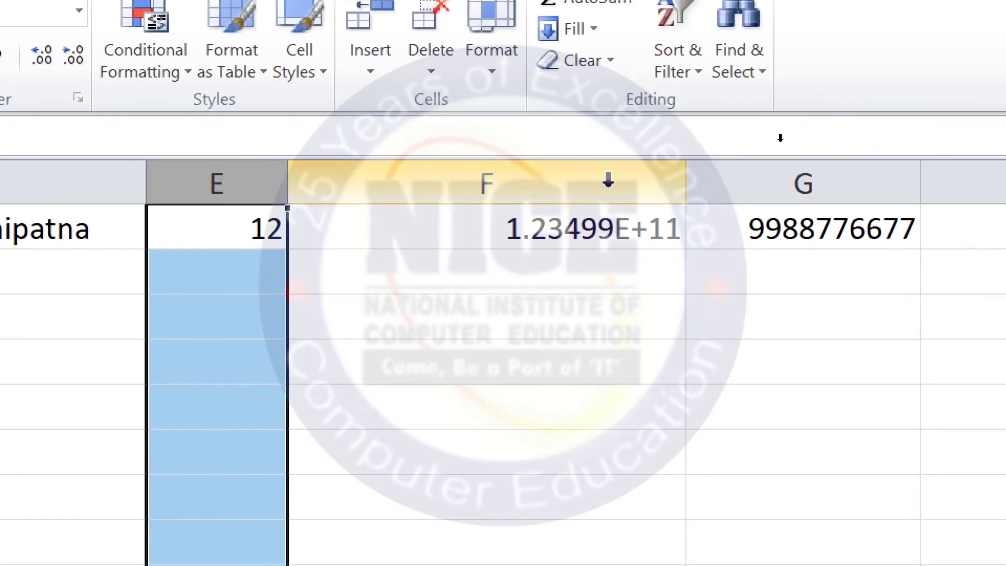
{"action": "left_click", "coordinate": [608, 181]}
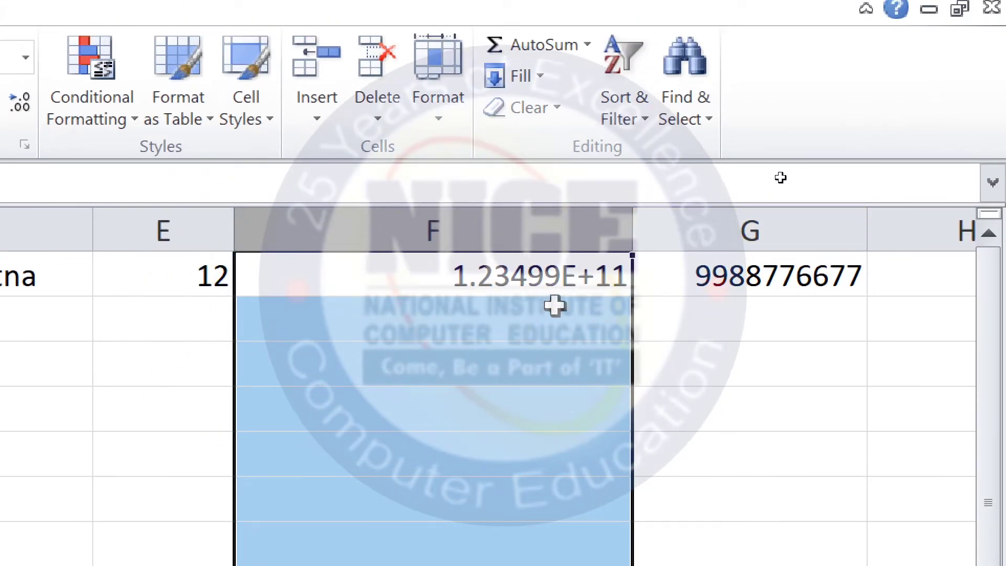
{"action": "left_click", "coordinate": [805, 222]}
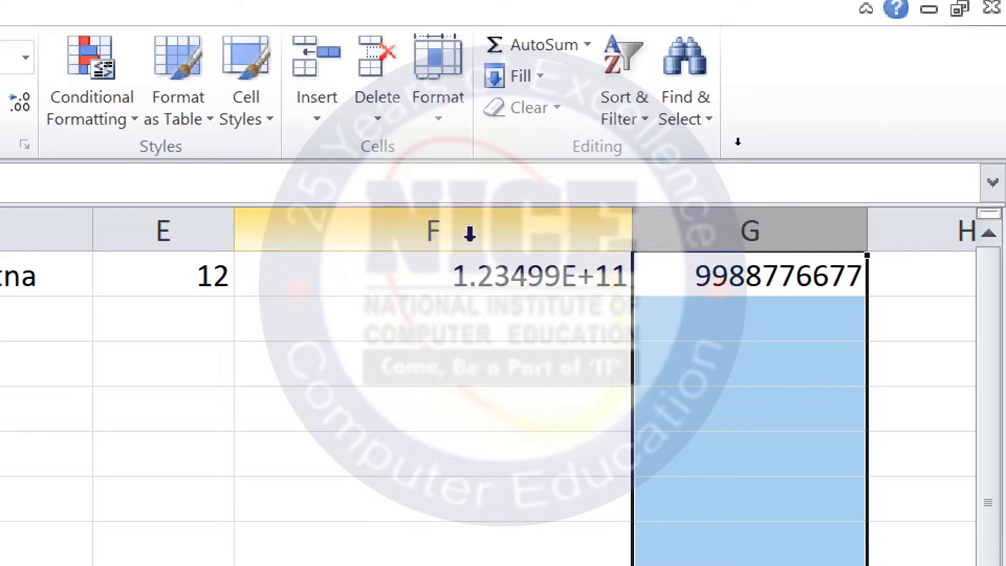
{"action": "left_click", "coordinate": [468, 230]}
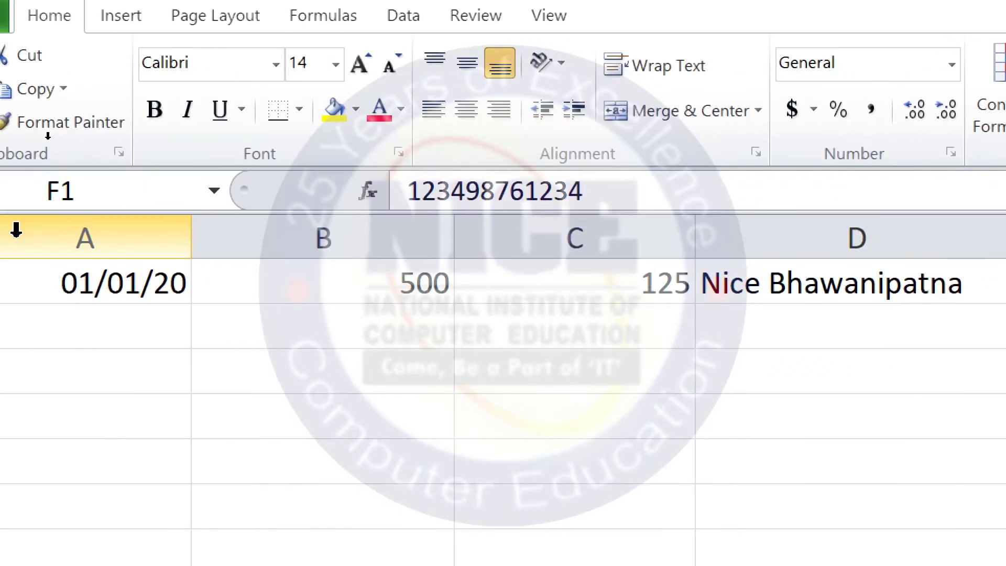
{"action": "left_click", "coordinate": [394, 232]}
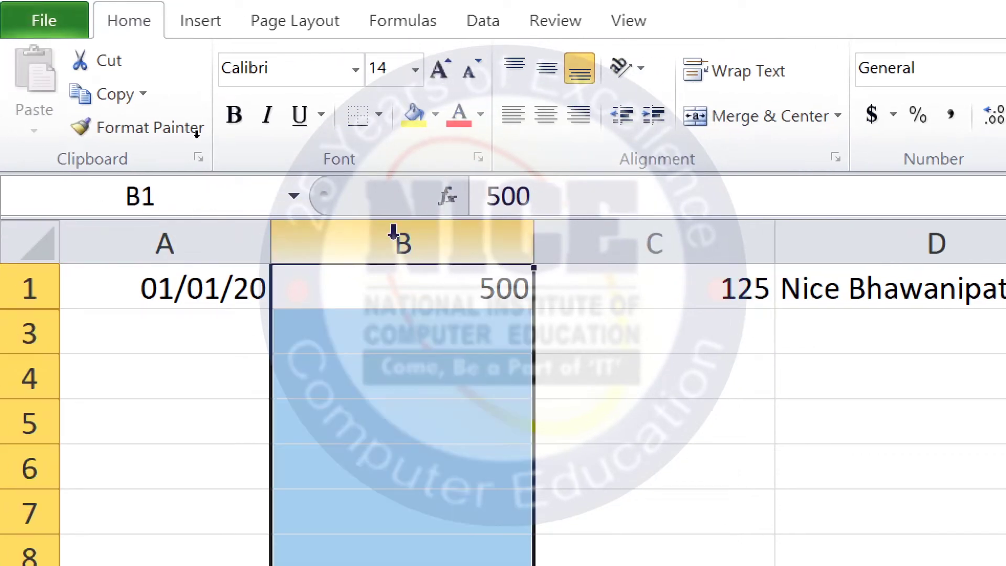
{"action": "left_click", "coordinate": [235, 231]}
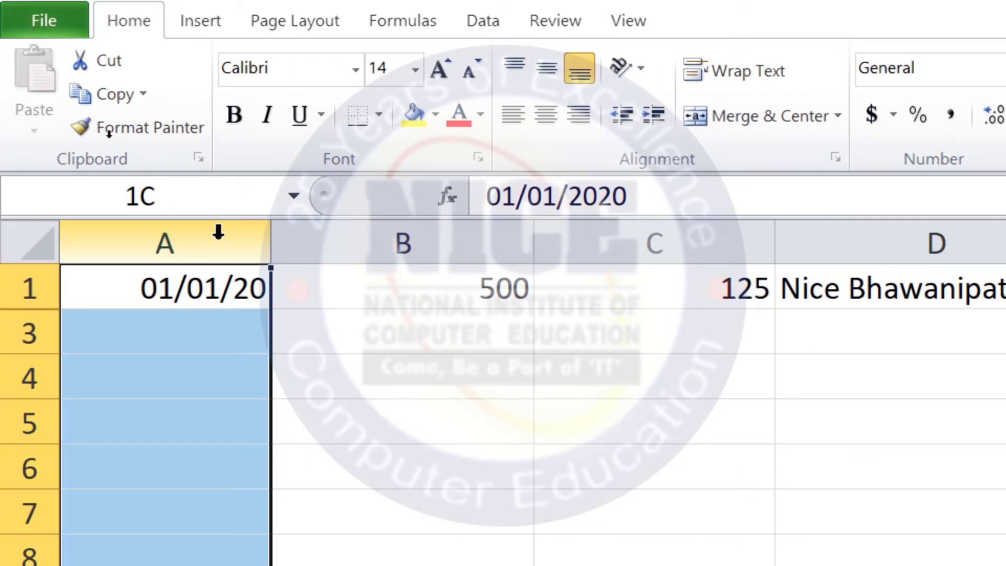
{"action": "left_click", "coordinate": [500, 242]}
{"action": "left_click", "coordinate": [608, 239]}
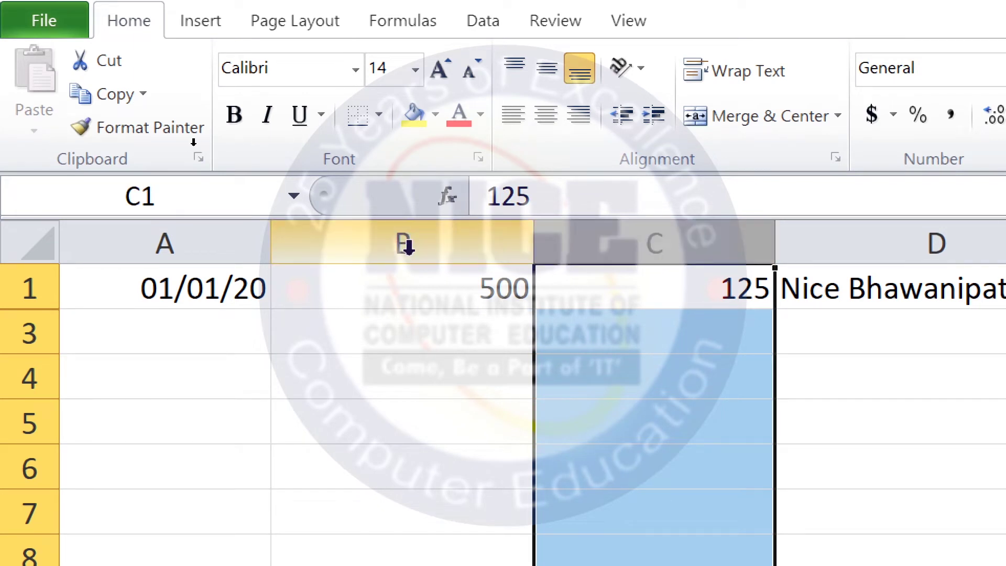
{"action": "left_click", "coordinate": [209, 237]}
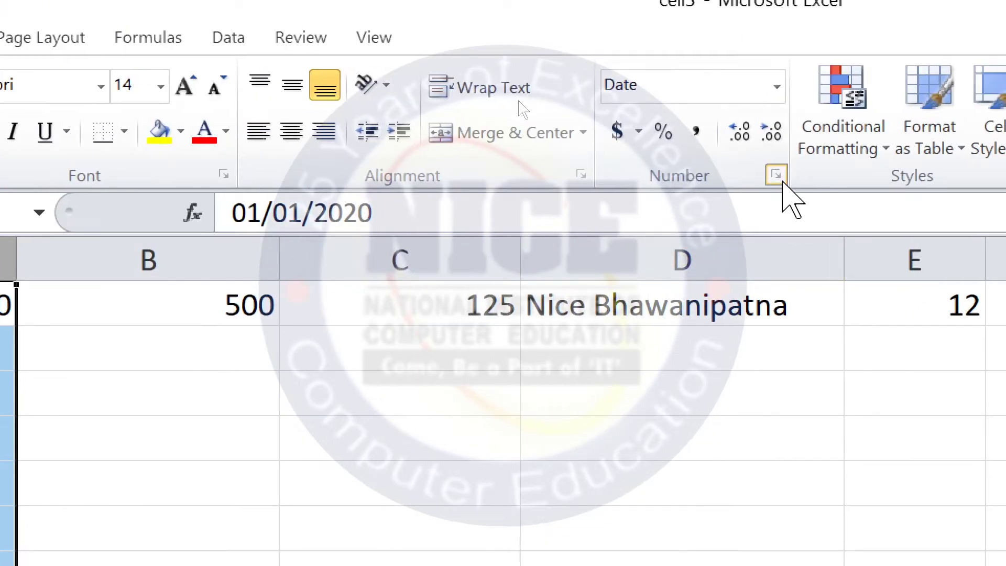
Step: Give column A the Oriya-locale long Date format that shows the month name
{"action": "left_click", "coordinate": [780, 181]}
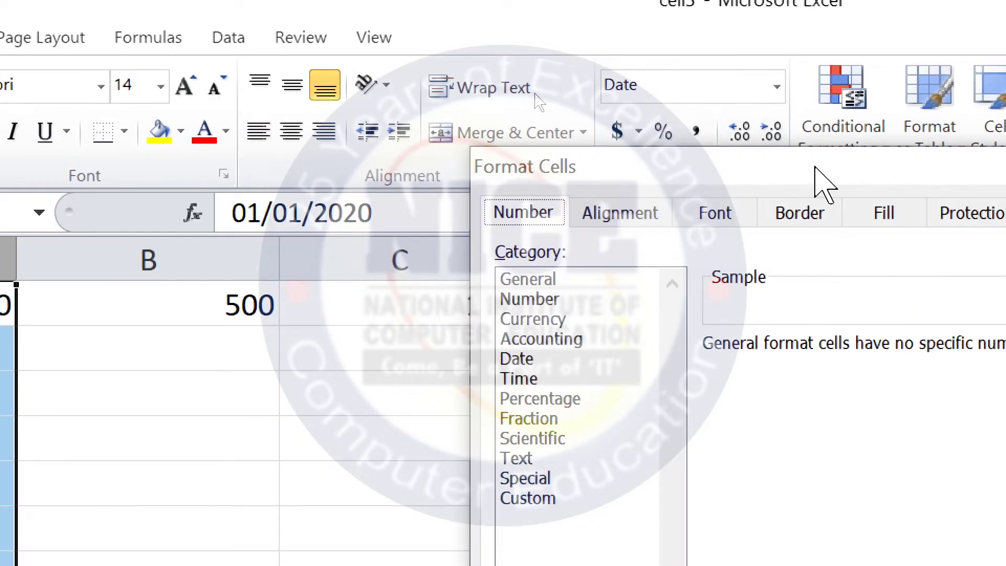
{"action": "left_click_drag", "start_coordinate": [820, 184], "coordinate": [650, 235]}
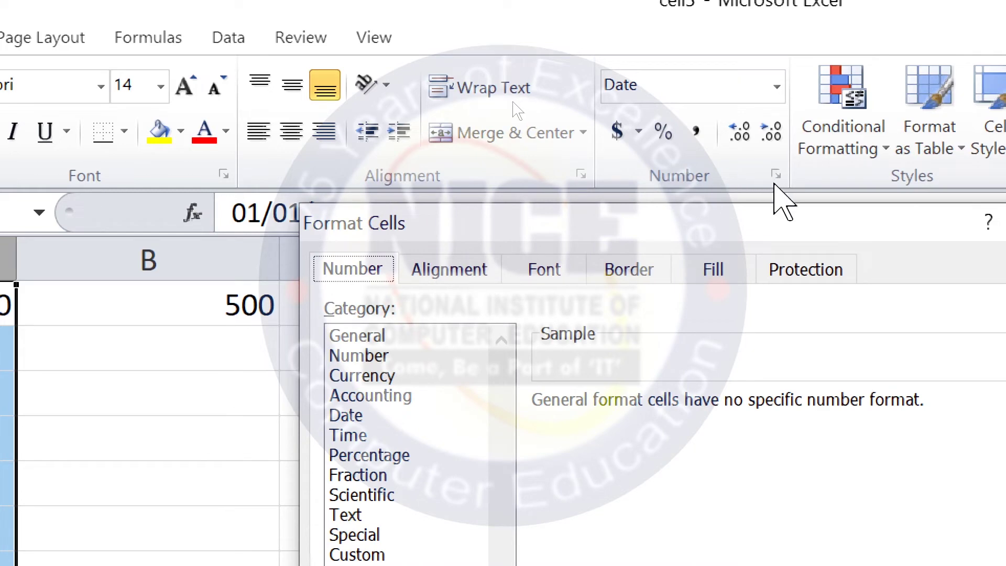
{"action": "left_click_drag", "start_coordinate": [697, 236], "coordinate": [639, 187]}
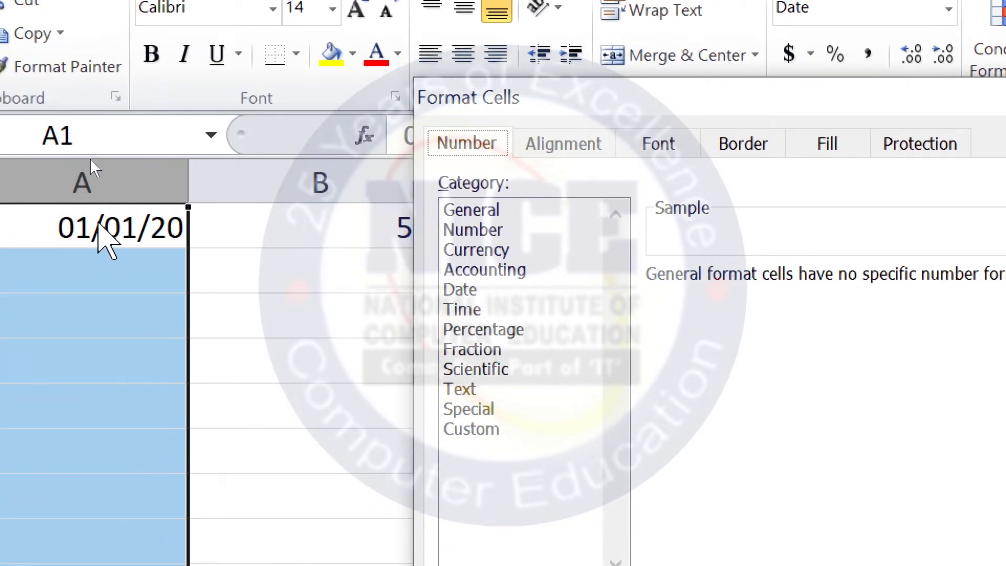
{"action": "left_click", "coordinate": [462, 292]}
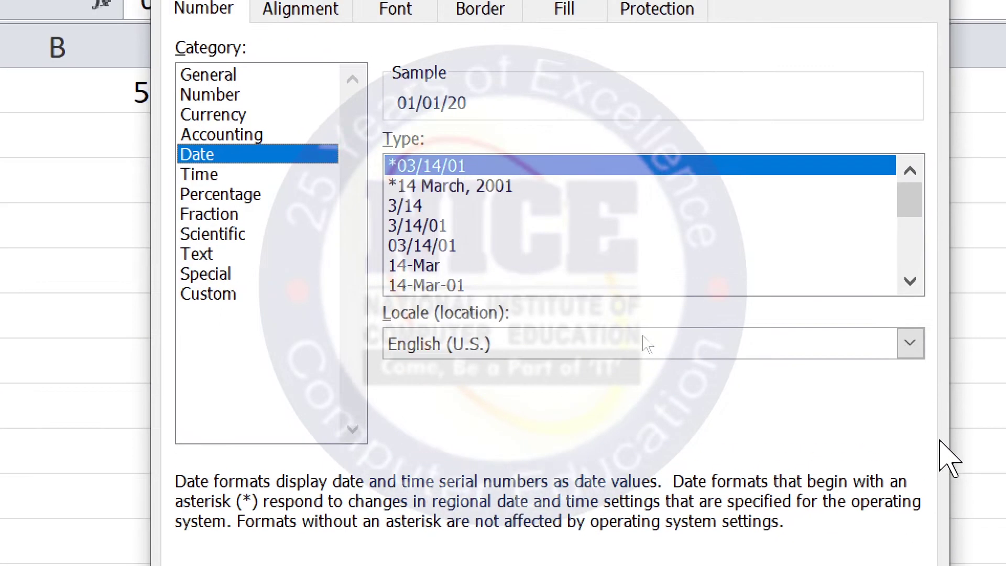
{"action": "left_click", "coordinate": [917, 326]}
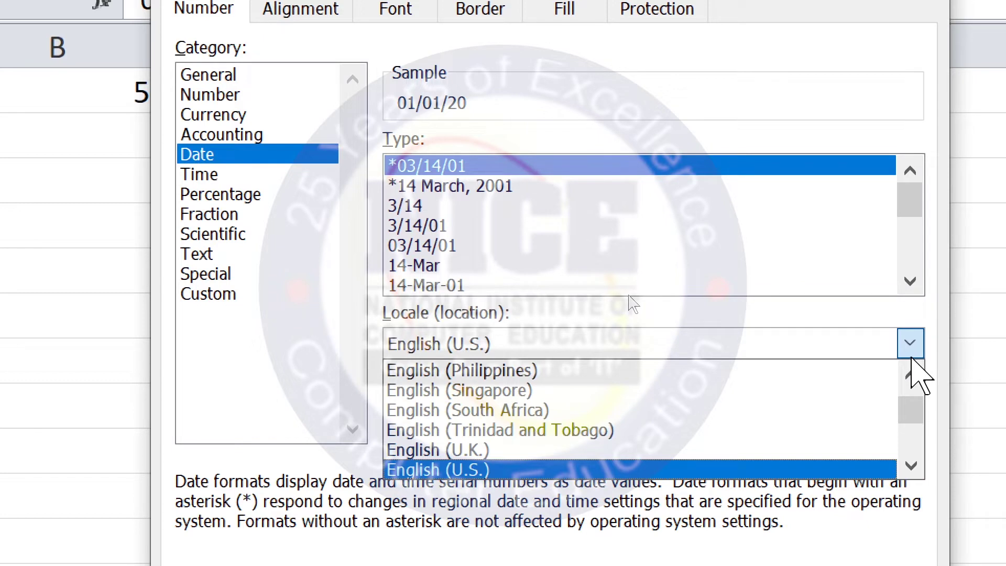
{"action": "type", "text": "or"}
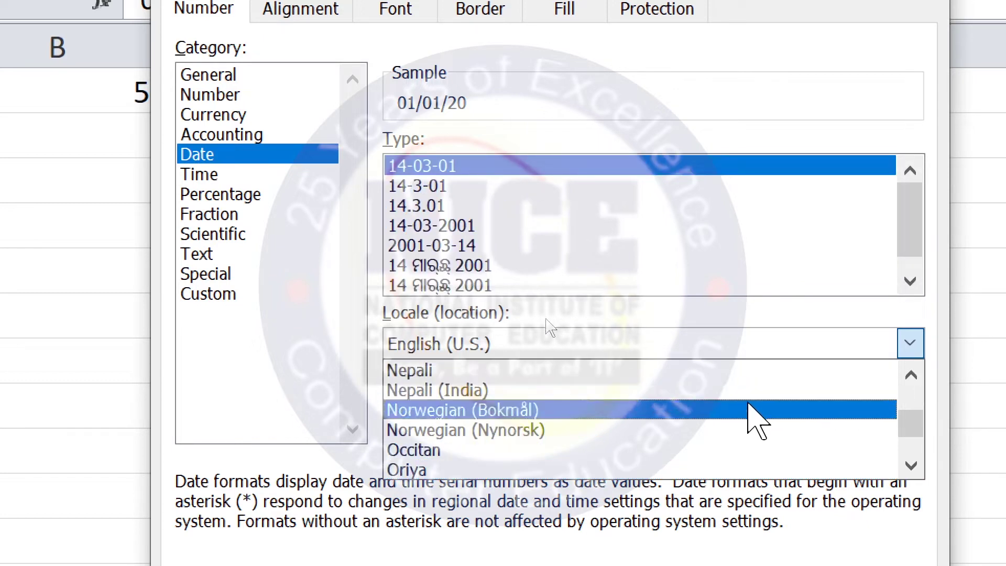
{"action": "left_click", "coordinate": [702, 471]}
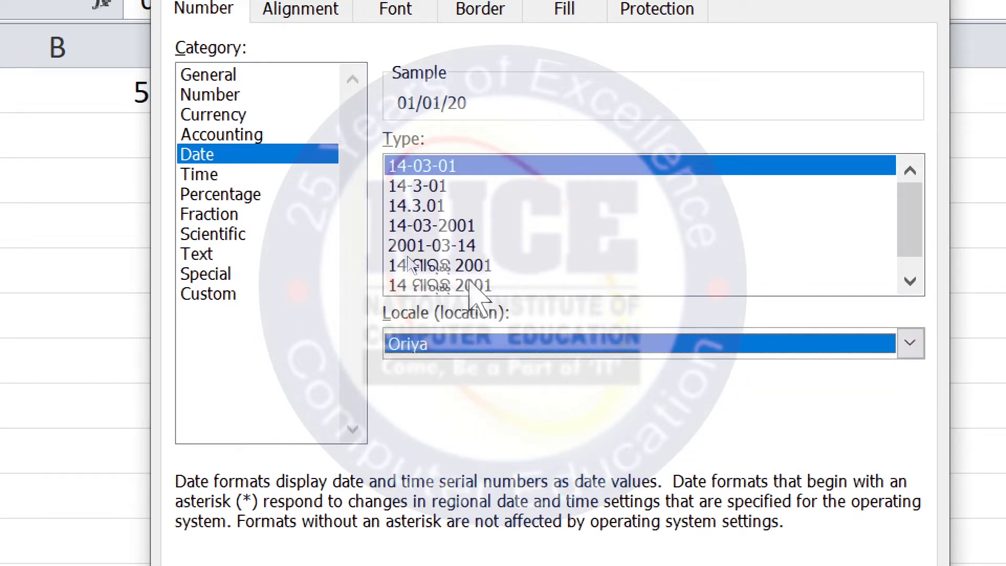
{"action": "left_click", "coordinate": [438, 267]}
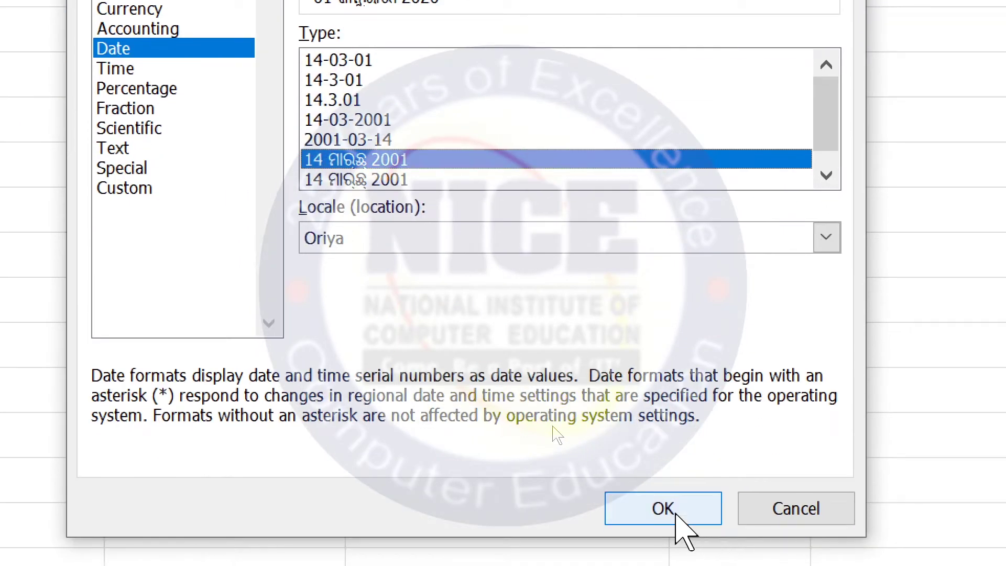
{"action": "left_click", "coordinate": [669, 511]}
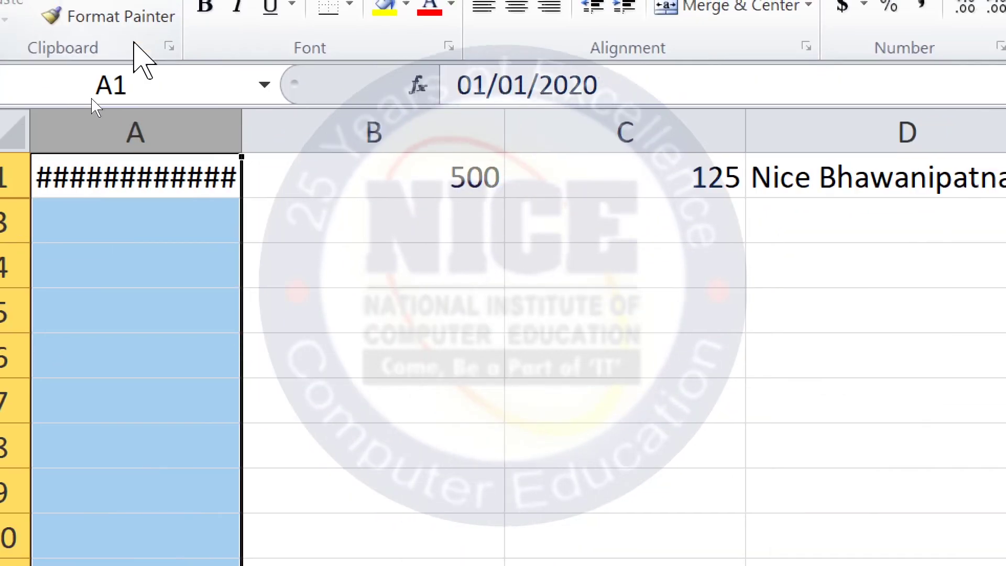
Step: Widen column A to fit the Oriya dates and enter 01/15/2020 in A3
{"action": "mouse_move", "coordinate": [270, 124]}
{"action": "left_mouse_down"}
{"action": "mouse_move", "coordinate": [332, 138]}
{"action": "mouse_move", "coordinate": [319, 137]}
{"action": "left_mouse_up"}
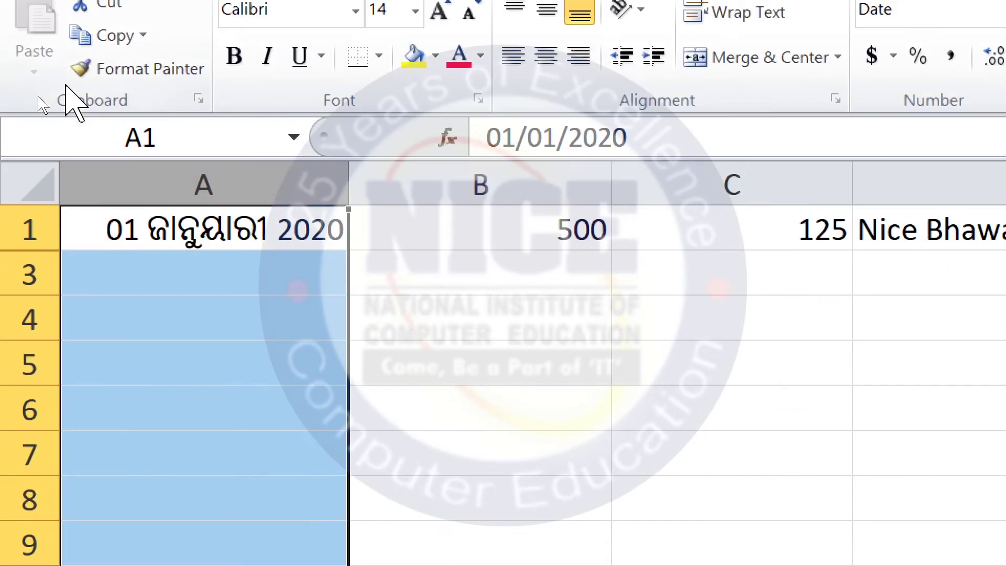
{"action": "left_click", "coordinate": [153, 268]}
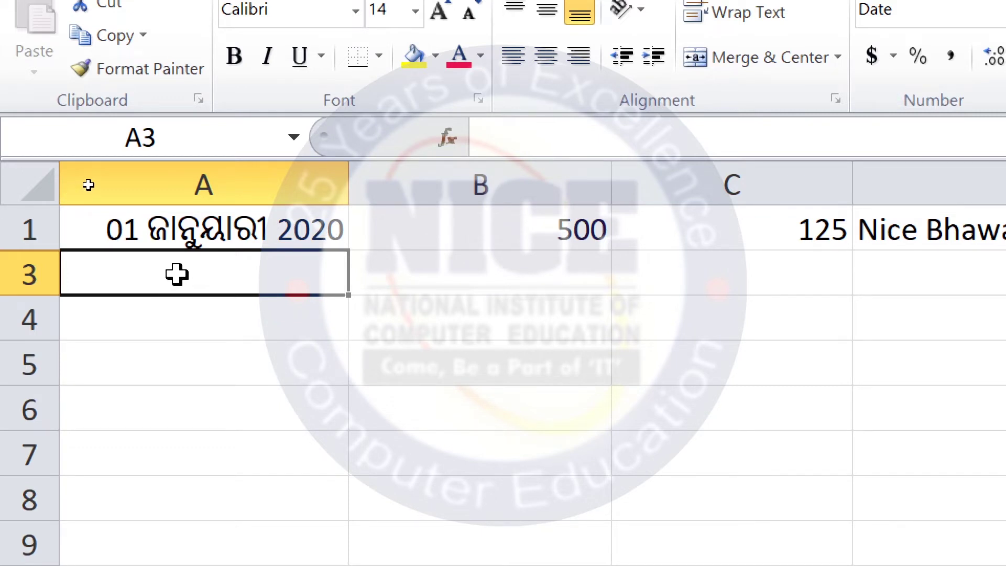
{"action": "type", "text": "01"}
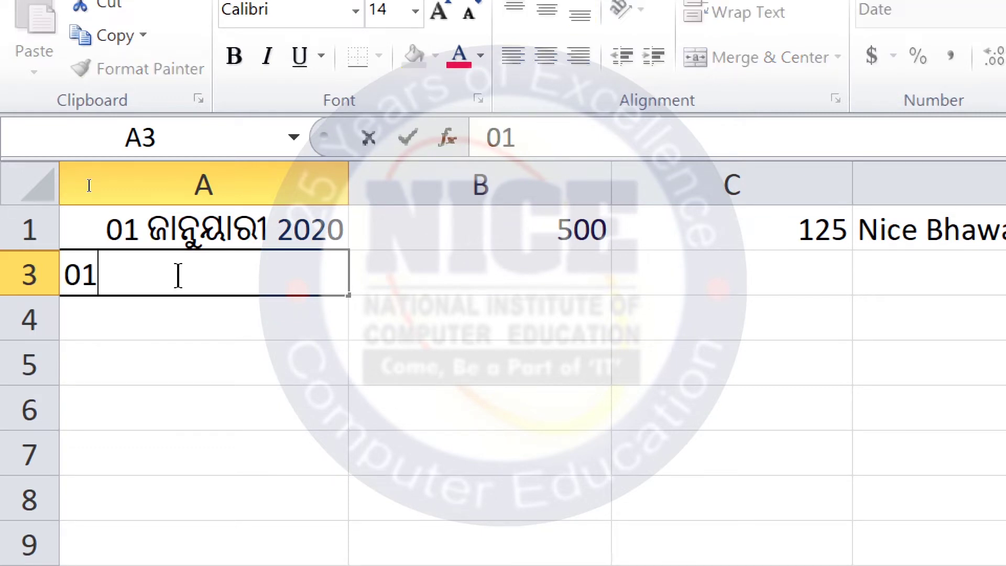
{"action": "type", "text": "1"}
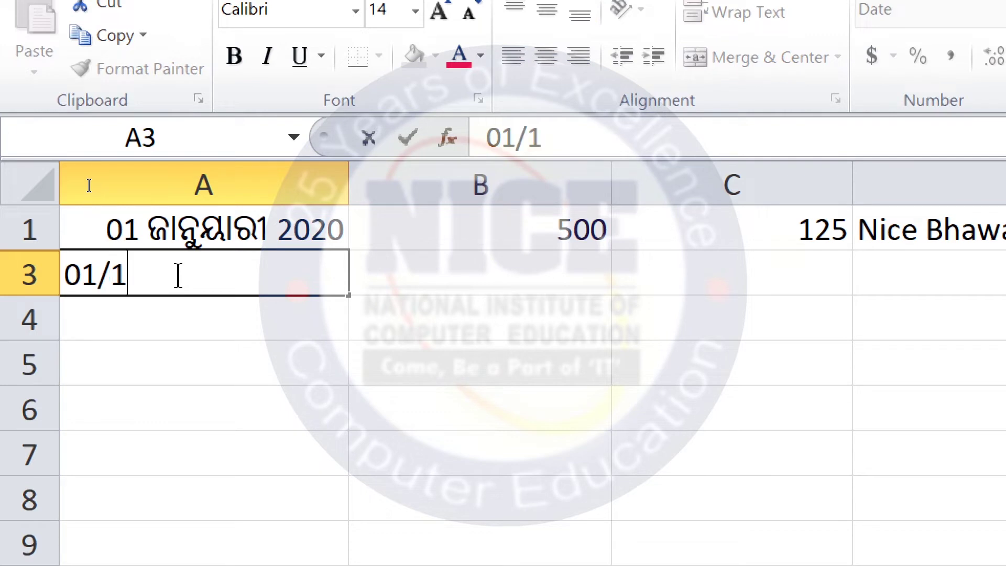
{"action": "type", "text": "5/2"}
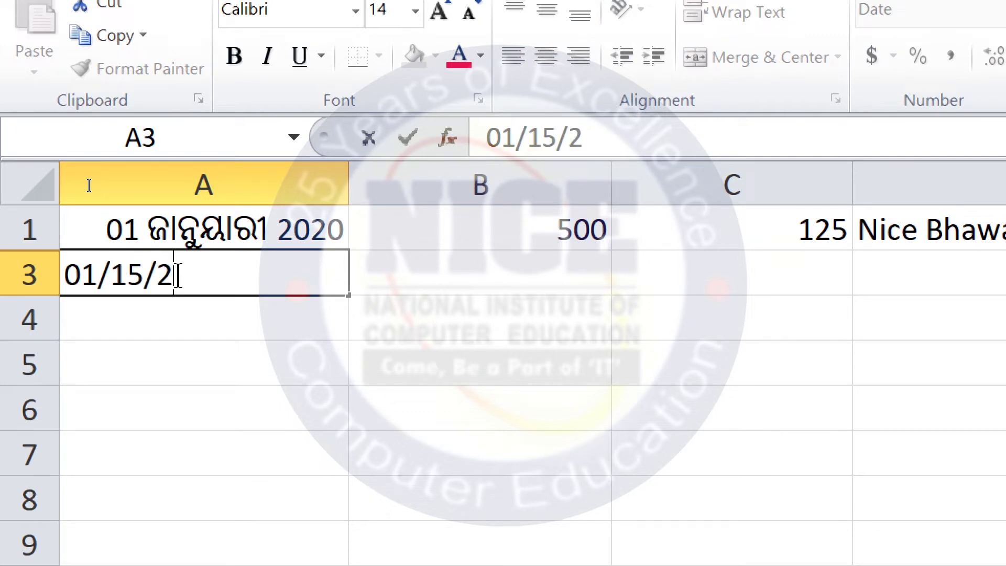
{"action": "type", "text": "0"}
{"action": "key", "text": "Tab"}
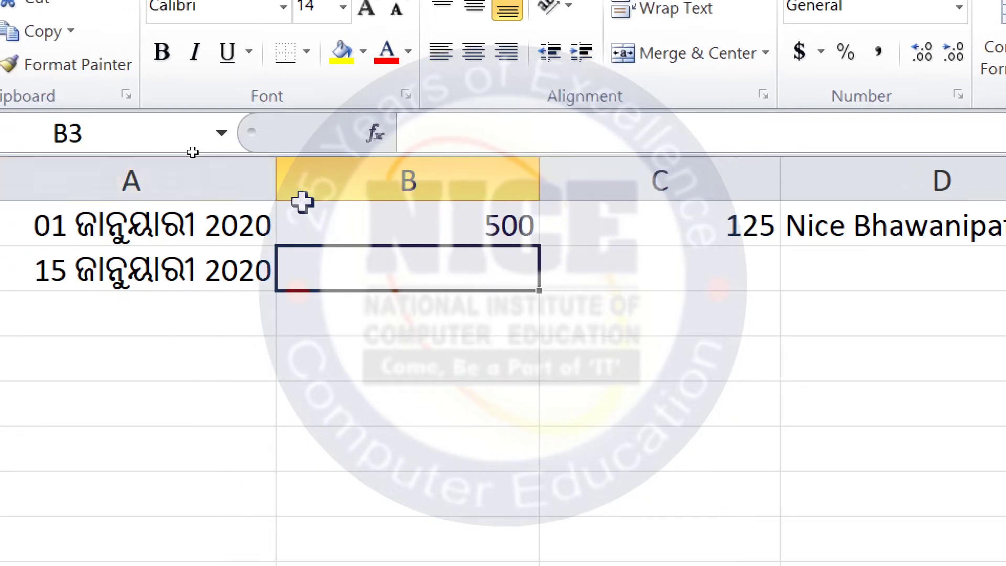
Step: Select the whole of column B
{"action": "left_click", "coordinate": [438, 180]}
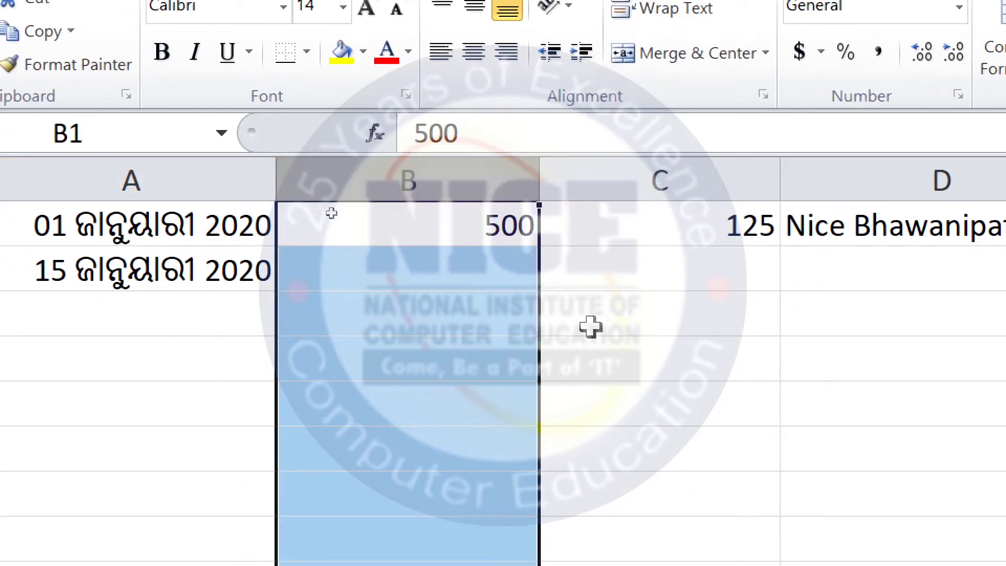
{"action": "left_click", "coordinate": [484, 317]}
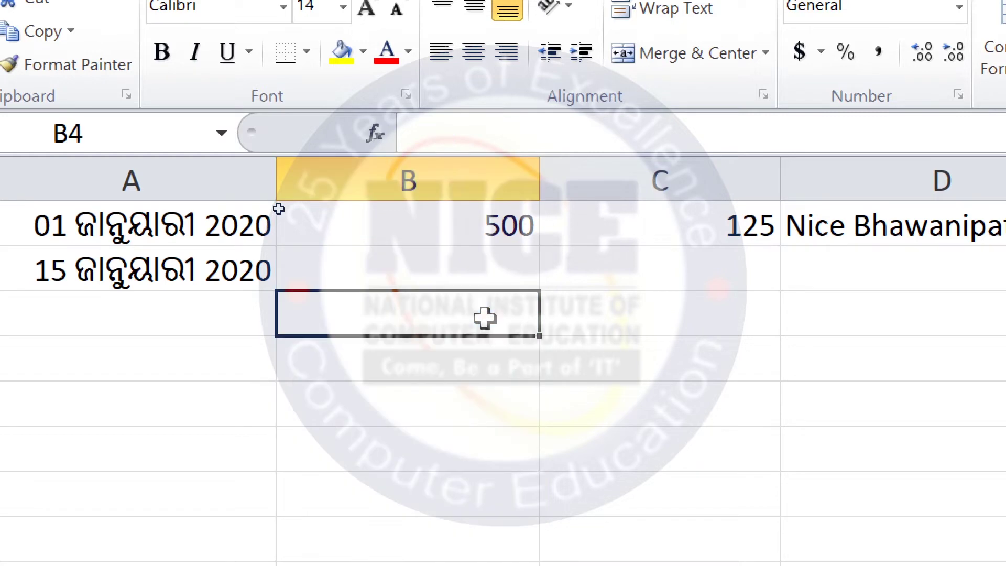
{"action": "left_click", "coordinate": [471, 179]}
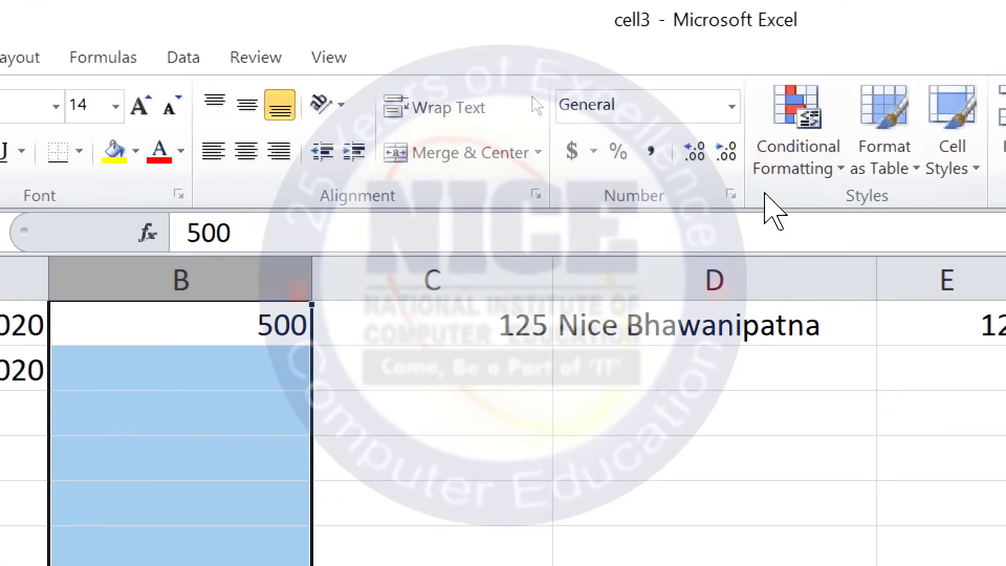
Step: Switch column B to Currency format and search the symbol list for the rupee
{"action": "left_click", "coordinate": [732, 197]}
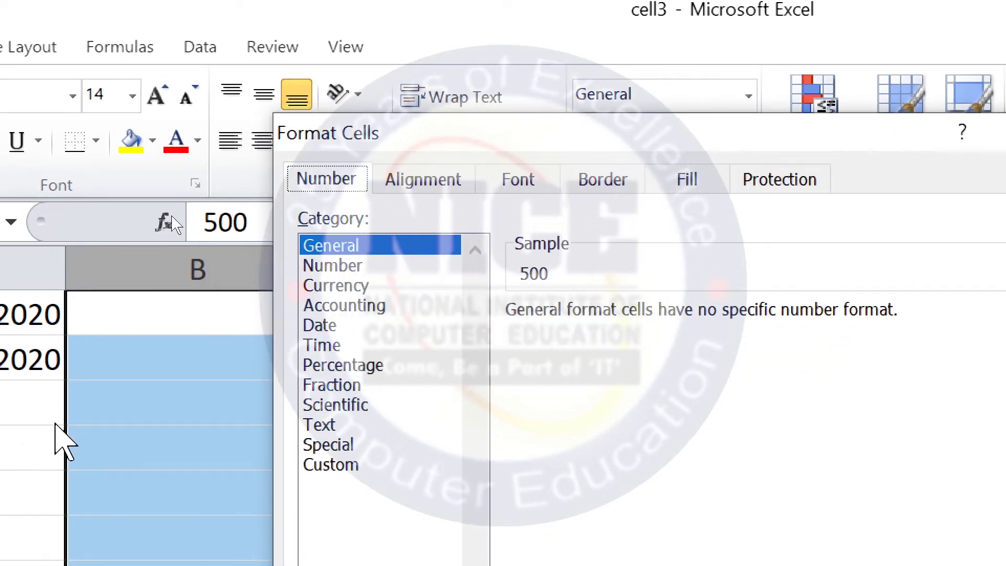
{"action": "left_click", "coordinate": [301, 296]}
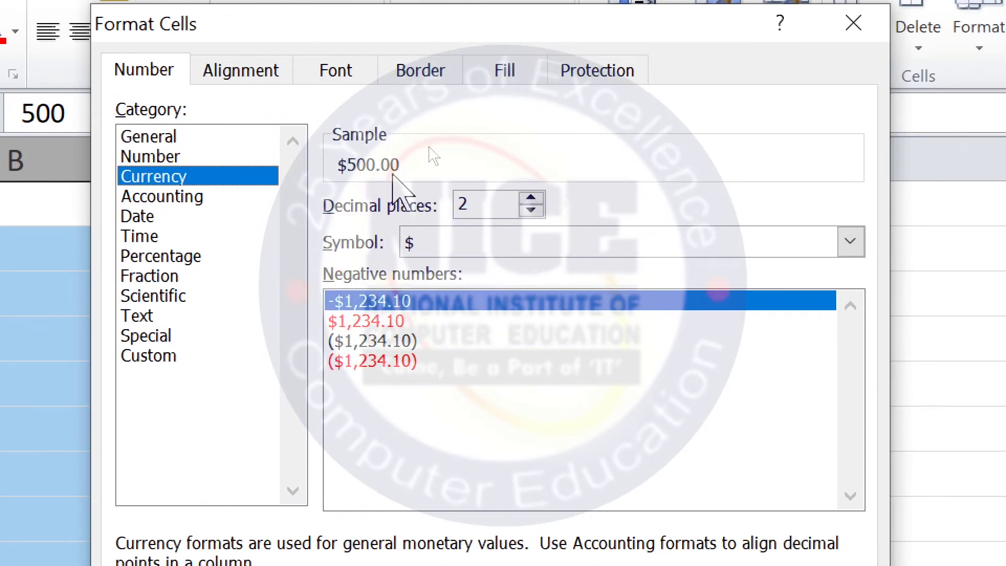
{"action": "left_click", "coordinate": [474, 245]}
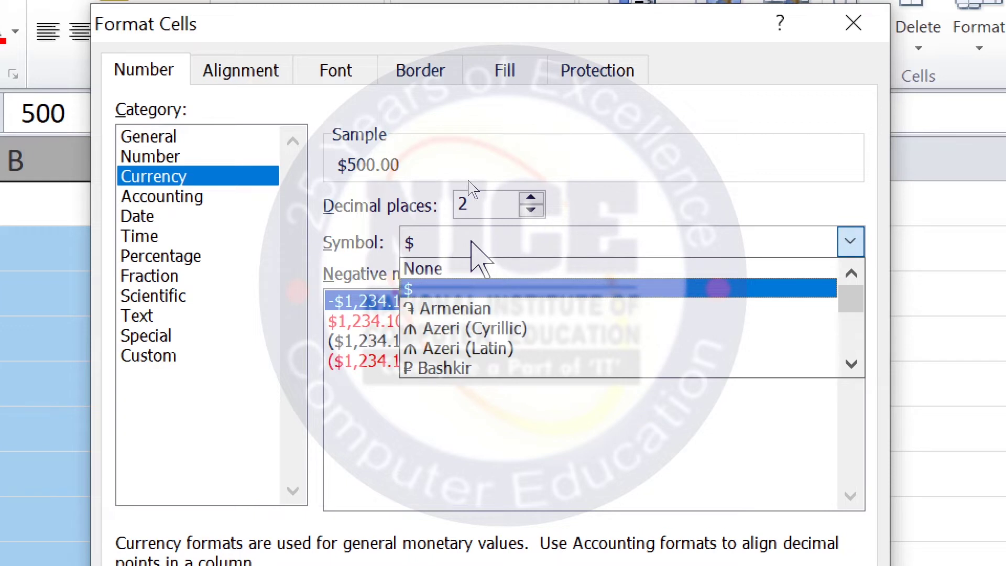
{"action": "type", "text": "omr"}
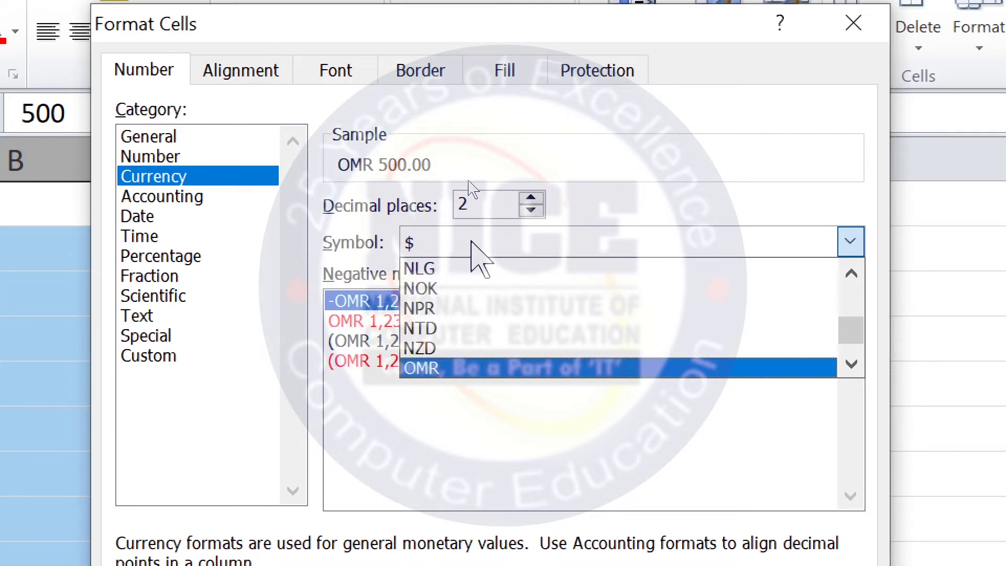
{"action": "key", "text": "Down"}
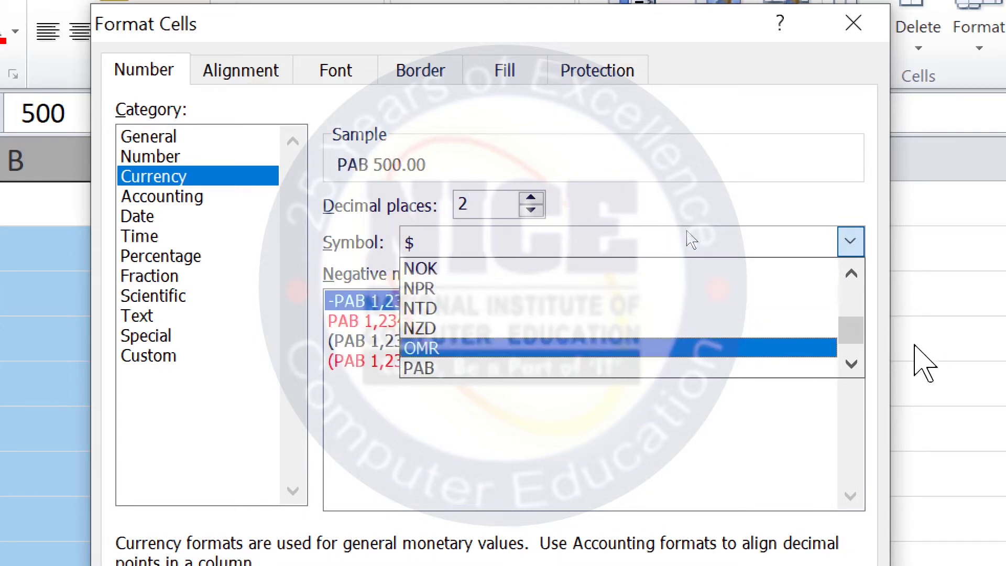
{"action": "left_click_drag", "start_coordinate": [853, 338], "coordinate": [844, 318]}
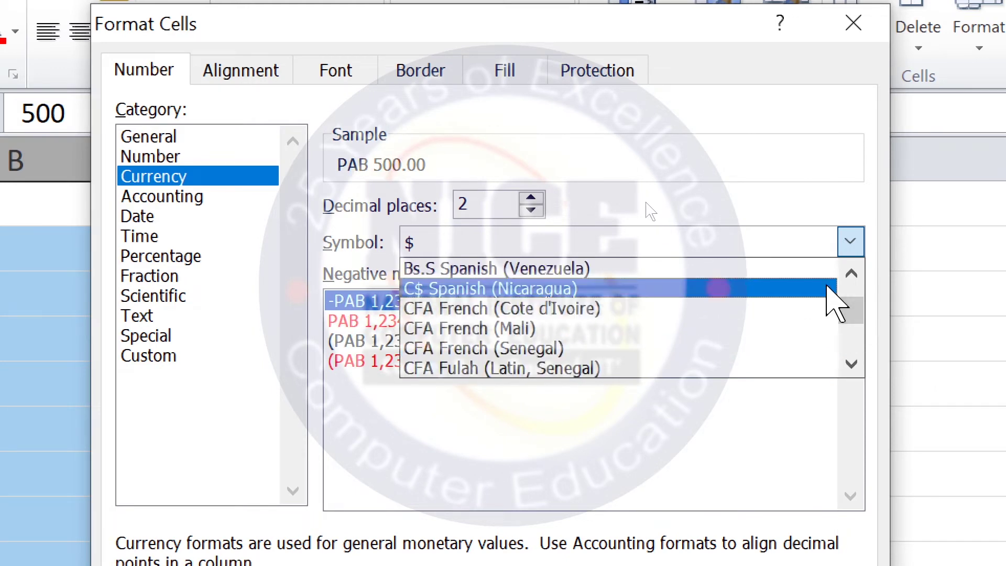
{"action": "scroll", "coordinate": [827, 287], "scroll_direction": "down", "scroll_amount": 1}
{"action": "key", "text": "Down"}
{"action": "key", "text": "Down"}
{"action": "key", "text": "Down"}
{"action": "key", "text": "Down"}
{"action": "key", "text": "Down"}
{"action": "key", "text": "Down"}
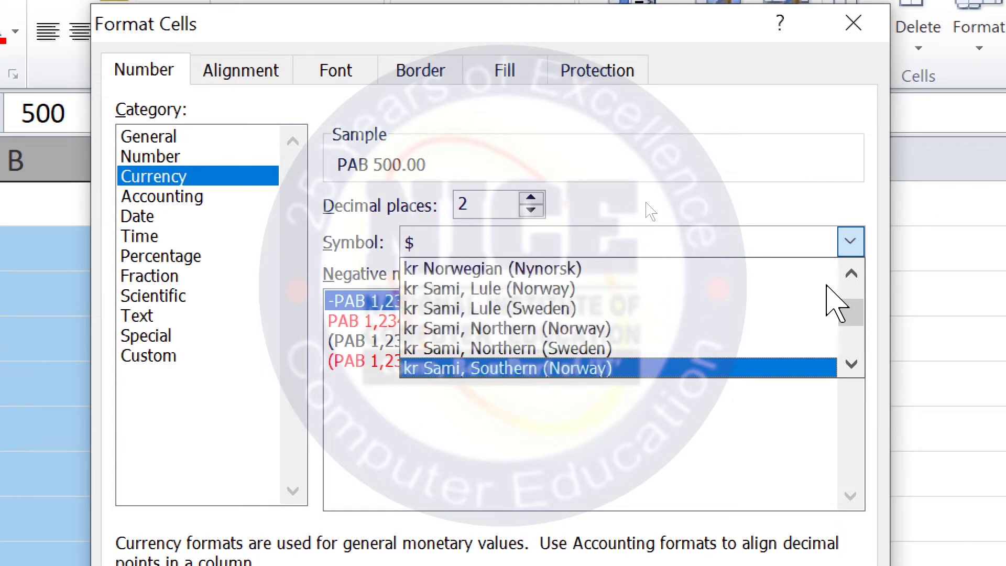
{"action": "key", "text": "Down"}
{"action": "key", "text": "Down"}
{"action": "key", "text": "Down"}
{"action": "key", "text": "Down"}
{"action": "key", "text": "Down"}
{"action": "key", "text": "Down"}
{"action": "key", "text": "Down"}
{"action": "key", "text": "Down"}
{"action": "key", "text": "Down"}
{"action": "key", "text": "Down"}
{"action": "key", "text": "Down"}
{"action": "key", "text": "Down"}
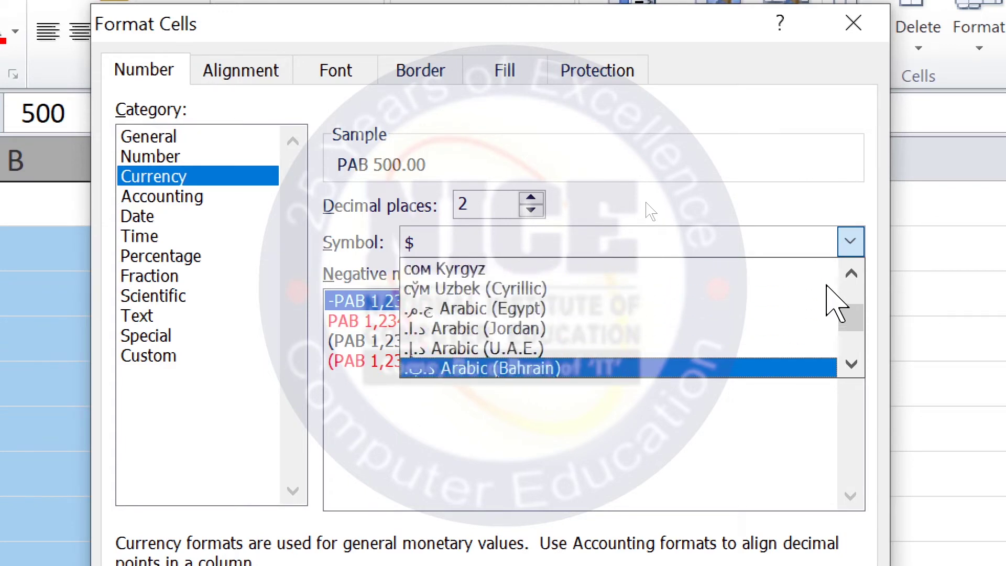
{"action": "key", "text": "Down"}
{"action": "key", "text": "Down"}
{"action": "key", "text": "Down"}
{"action": "key", "text": "Down"}
{"action": "key", "text": "Down"}
{"action": "key", "text": "Down"}
{"action": "key", "text": "Down"}
{"action": "key", "text": "Down"}
{"action": "key", "text": "Down"}
{"action": "key", "text": "Down"}
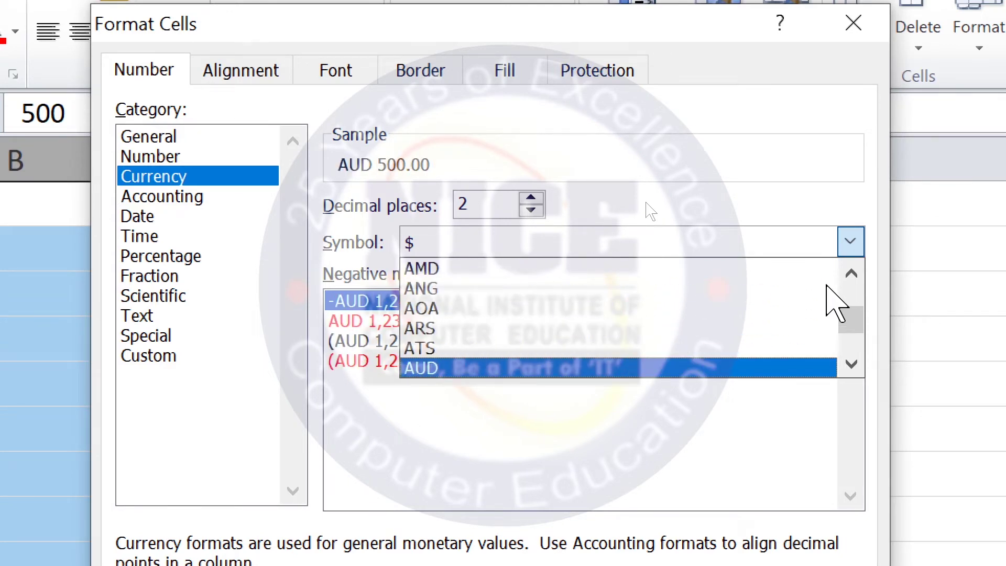
{"action": "key", "text": "Up"}
{"action": "key", "text": "Up"}
{"action": "key", "text": "Up"}
{"action": "key", "text": "Up"}
{"action": "key", "text": "Up"}
{"action": "key", "text": "Up"}
{"action": "key", "text": "Up"}
{"action": "key", "text": "Down"}
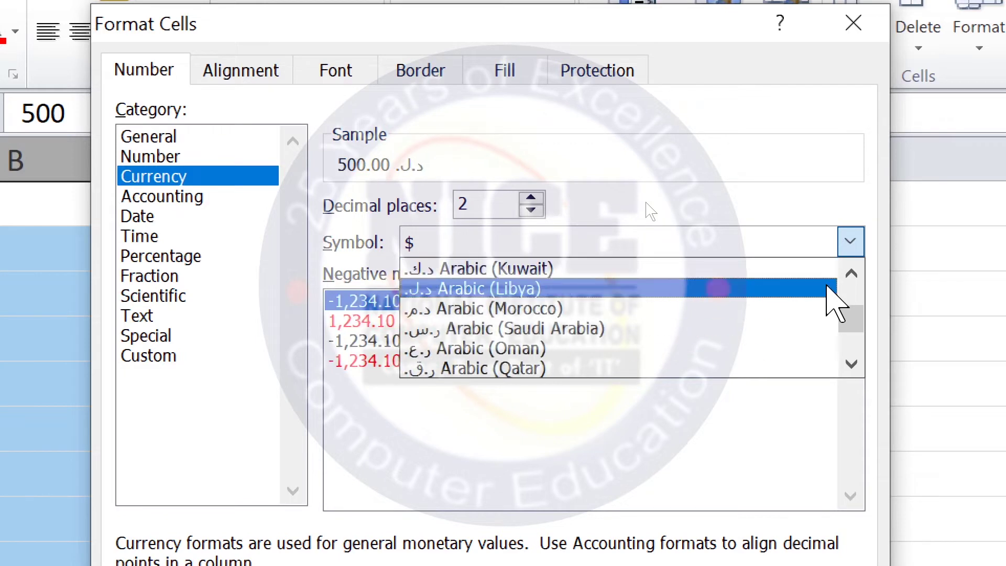
{"action": "key", "text": "Up"}
{"action": "key", "text": "Up"}
{"action": "key", "text": "Up"}
{"action": "key", "text": "Down"}
{"action": "key", "text": "Down"}
{"action": "key", "text": "Down"}
{"action": "key", "text": "Down"}
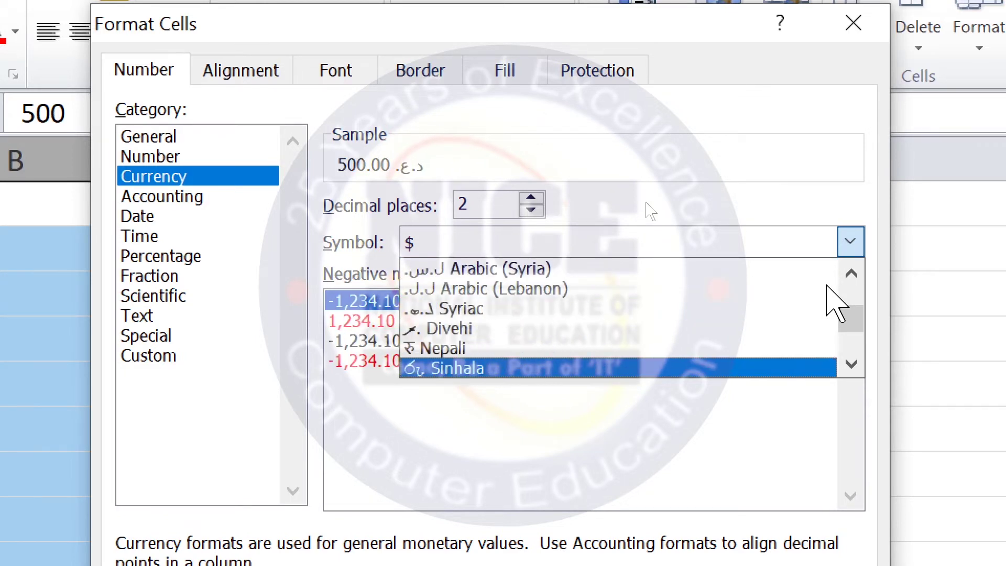
{"action": "key", "text": "Down"}
{"action": "key", "text": "Down"}
{"action": "key", "text": "Down"}
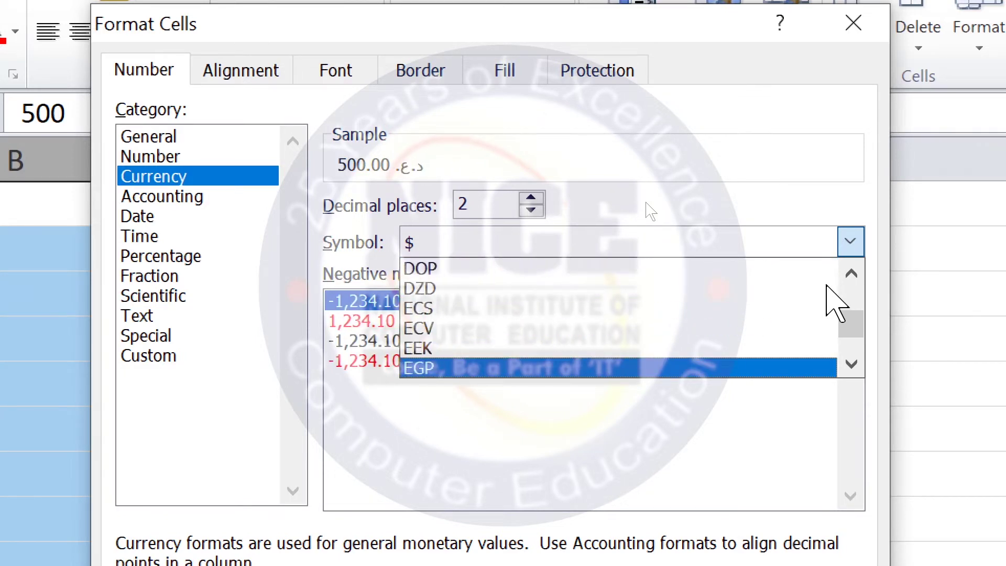
{"action": "key", "text": "Down"}
{"action": "key", "text": "Down"}
{"action": "key", "text": "Down"}
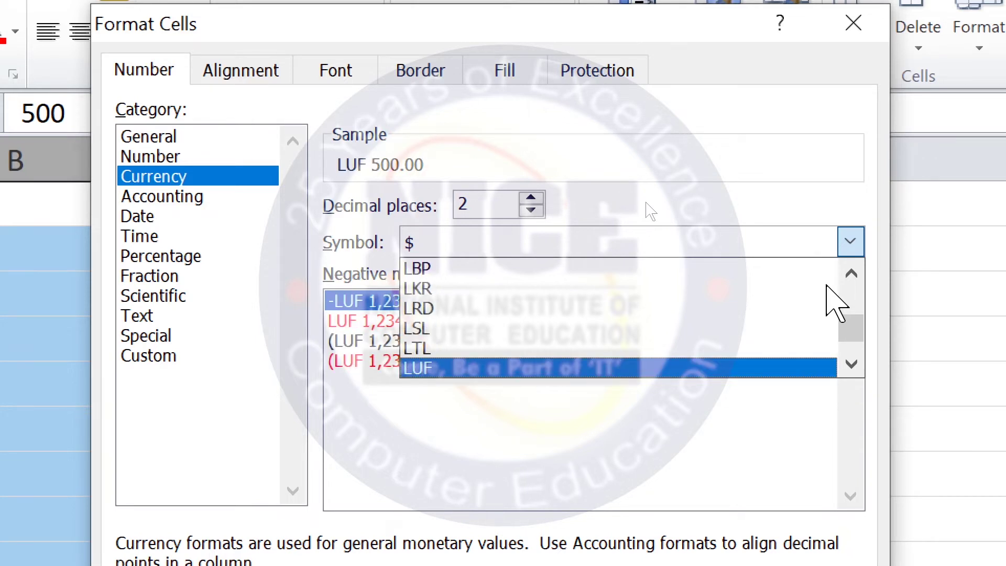
Step: Choose the ₹ Oriya symbol with red negative amounts and apply it to column B
{"action": "scroll", "coordinate": [630, 312], "scroll_direction": "up", "scroll_amount": 10}
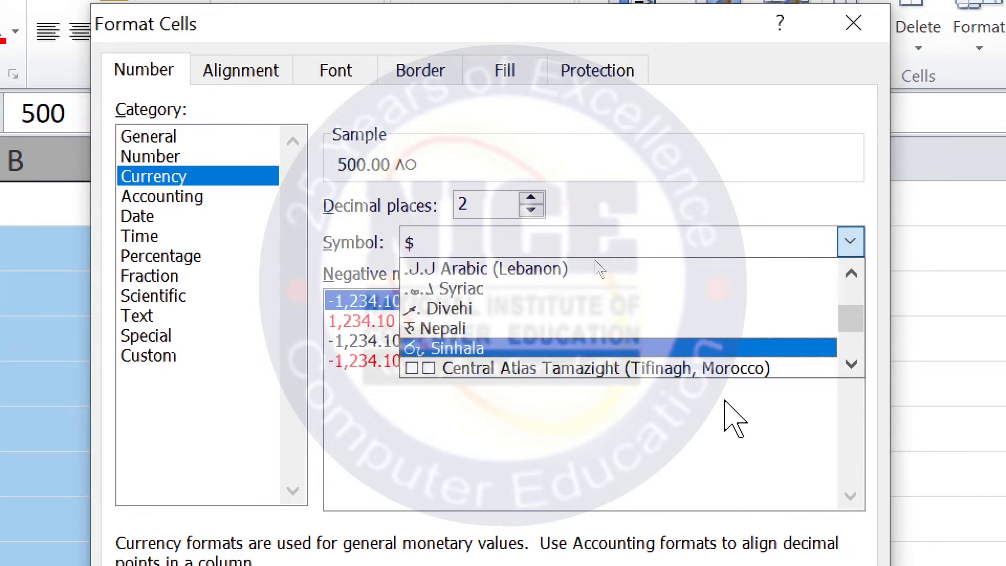
{"action": "scroll", "coordinate": [598, 267], "scroll_direction": "up", "scroll_amount": 1}
{"action": "scroll", "coordinate": [597, 267], "scroll_direction": "up", "scroll_amount": 5}
{"action": "scroll", "coordinate": [597, 267], "scroll_direction": "up", "scroll_amount": 3}
{"action": "scroll", "coordinate": [597, 267], "scroll_direction": "up", "scroll_amount": 3}
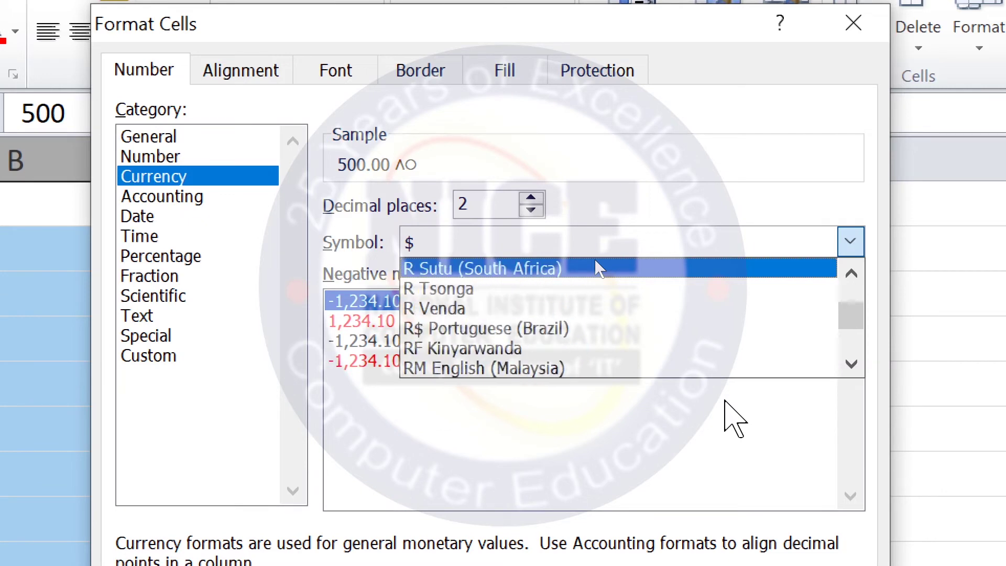
{"action": "scroll", "coordinate": [597, 267], "scroll_direction": "up", "scroll_amount": 2}
{"action": "scroll", "coordinate": [597, 267], "scroll_direction": "up", "scroll_amount": 1}
{"action": "scroll", "coordinate": [598, 269], "scroll_direction": "up", "scroll_amount": 3}
{"action": "scroll", "coordinate": [598, 268], "scroll_direction": "up", "scroll_amount": 3}
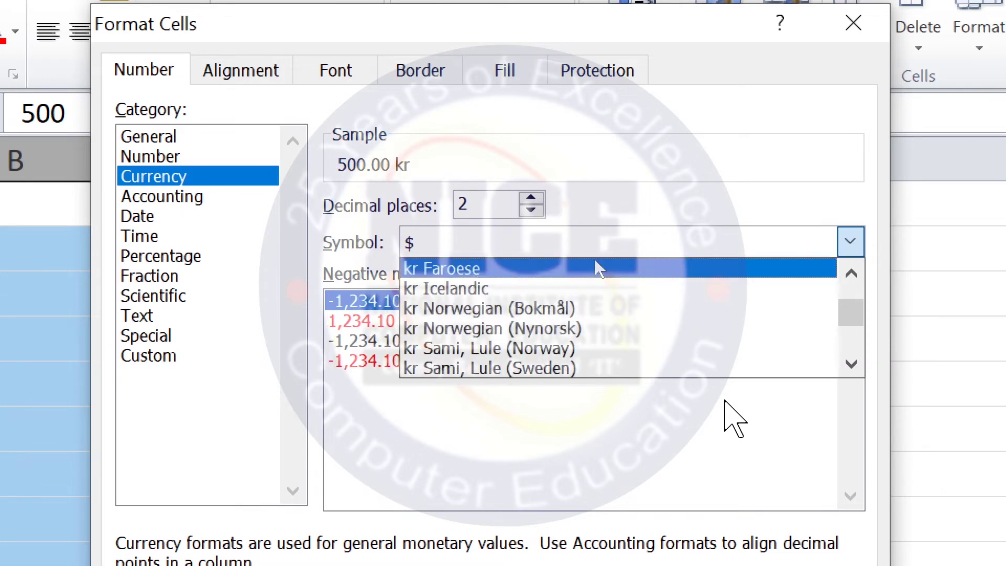
{"action": "scroll", "coordinate": [598, 269], "scroll_direction": "up", "scroll_amount": 1}
{"action": "scroll", "coordinate": [597, 268], "scroll_direction": "up", "scroll_amount": 2}
{"action": "scroll", "coordinate": [597, 268], "scroll_direction": "up", "scroll_amount": 3}
{"action": "scroll", "coordinate": [598, 268], "scroll_direction": "up", "scroll_amount": 5}
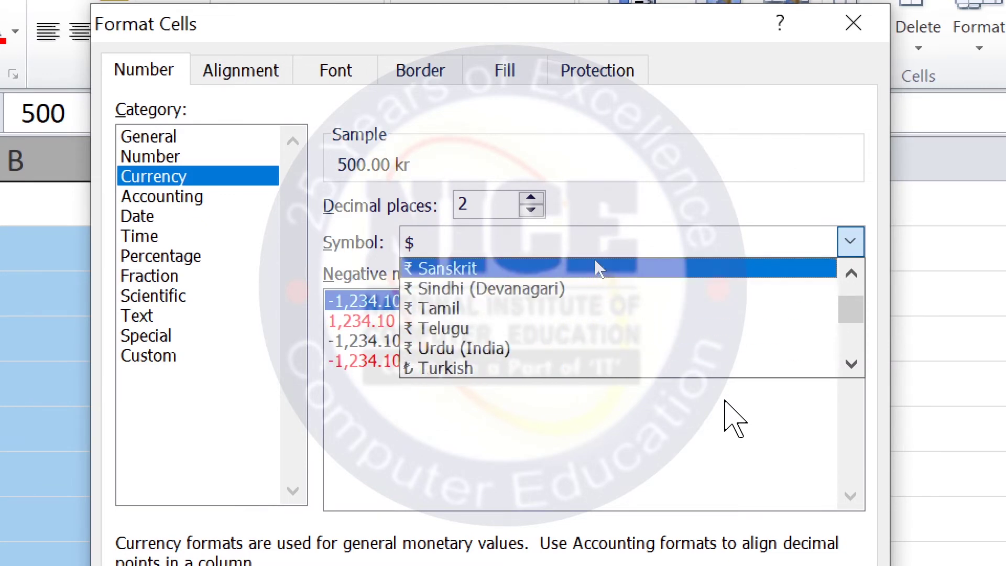
{"action": "scroll", "coordinate": [597, 269], "scroll_direction": "up", "scroll_amount": 3}
{"action": "scroll", "coordinate": [597, 268], "scroll_direction": "down", "scroll_amount": 1}
{"action": "scroll", "coordinate": [597, 268], "scroll_direction": "down", "scroll_amount": 3}
{"action": "scroll", "coordinate": [597, 268], "scroll_direction": "down", "scroll_amount": 1}
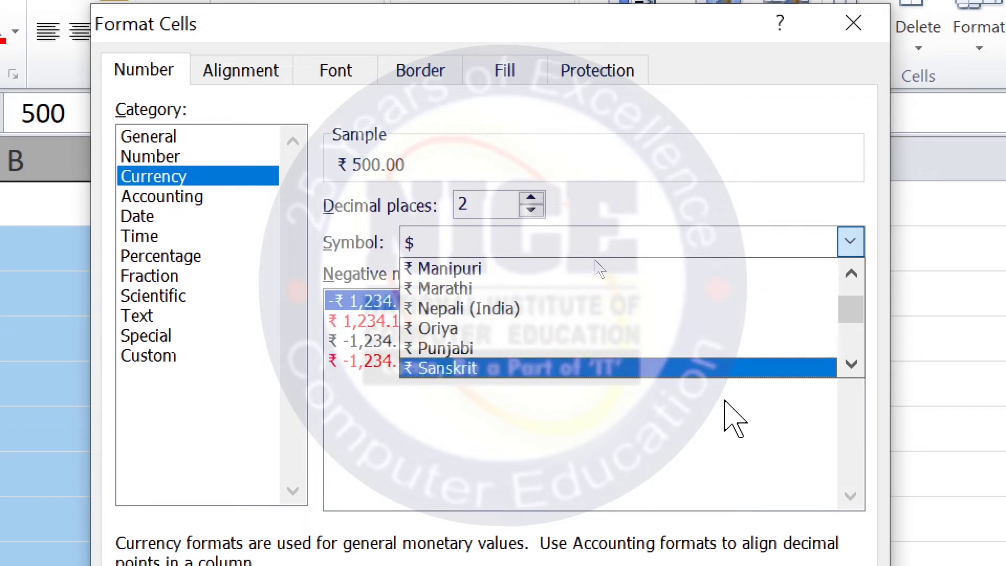
{"action": "scroll", "coordinate": [597, 268], "scroll_direction": "up", "scroll_amount": 1}
{"action": "scroll", "coordinate": [598, 268], "scroll_direction": "up", "scroll_amount": 1}
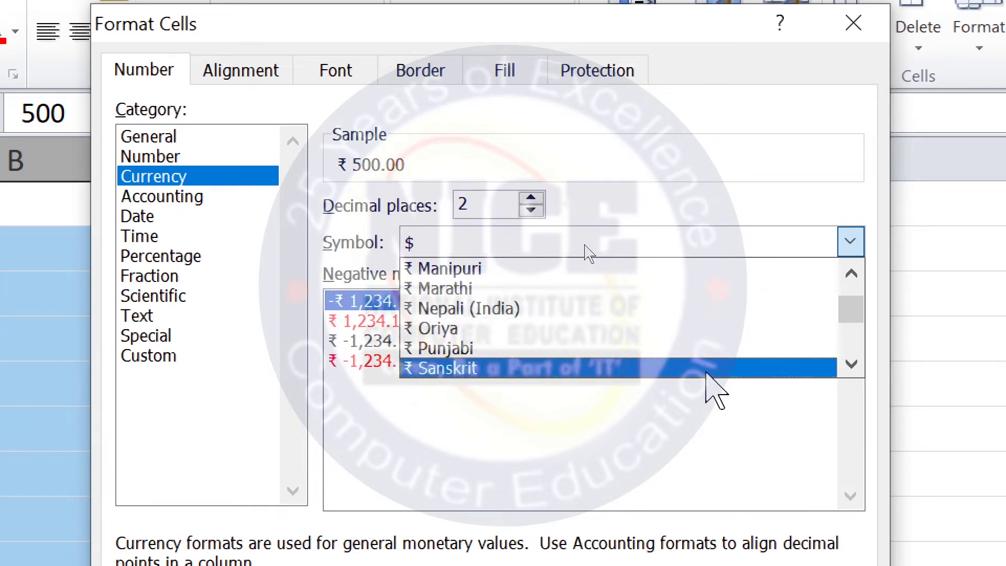
{"action": "left_click", "coordinate": [667, 326]}
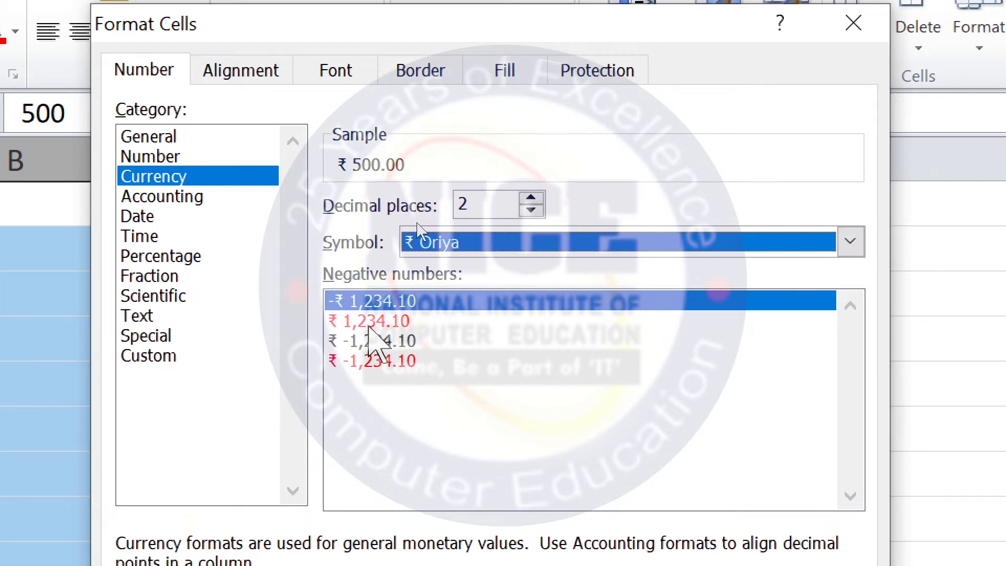
{"action": "left_click", "coordinate": [395, 322]}
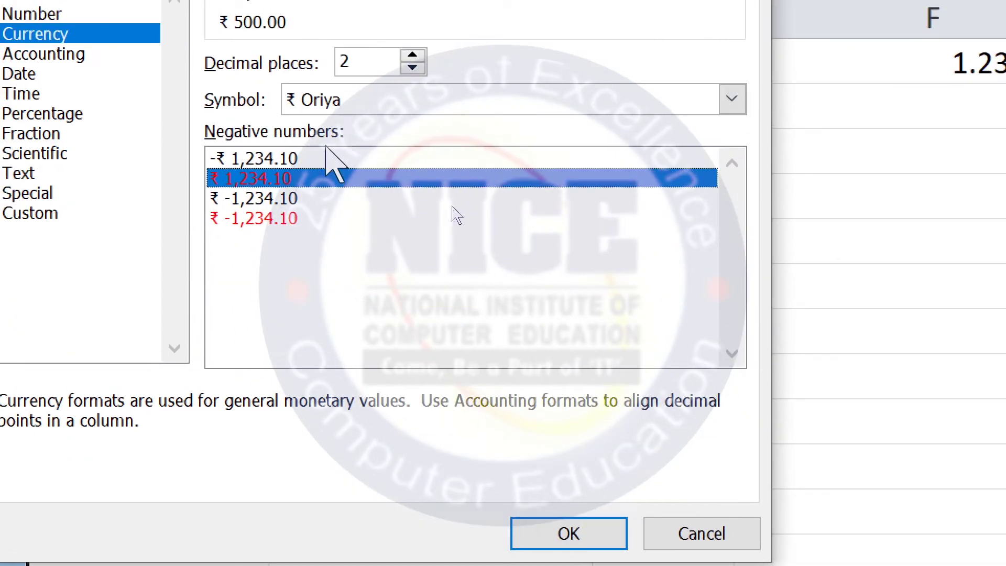
{"action": "left_click", "coordinate": [571, 532]}
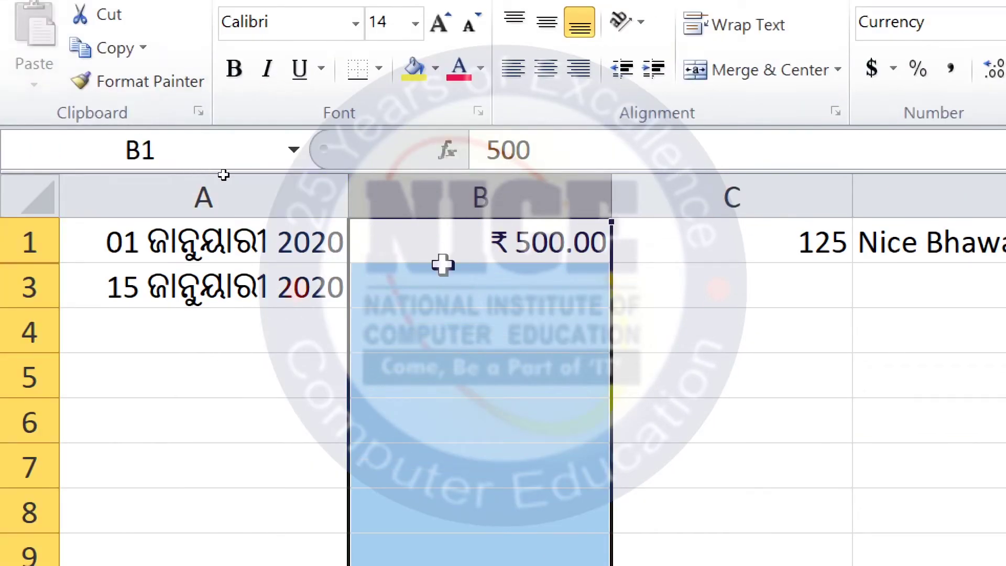
Step: Enter test amounts 100 in B3 and -200 in B4, then narrow column C to about 10.21
{"action": "left_click", "coordinate": [471, 290]}
{"action": "left_click", "coordinate": [490, 255]}
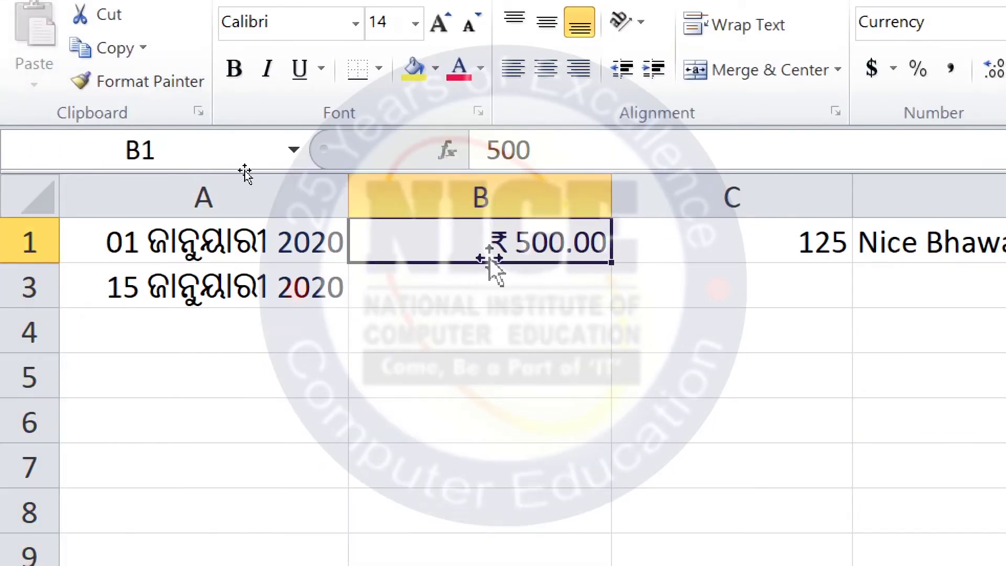
{"action": "left_click", "coordinate": [499, 288]}
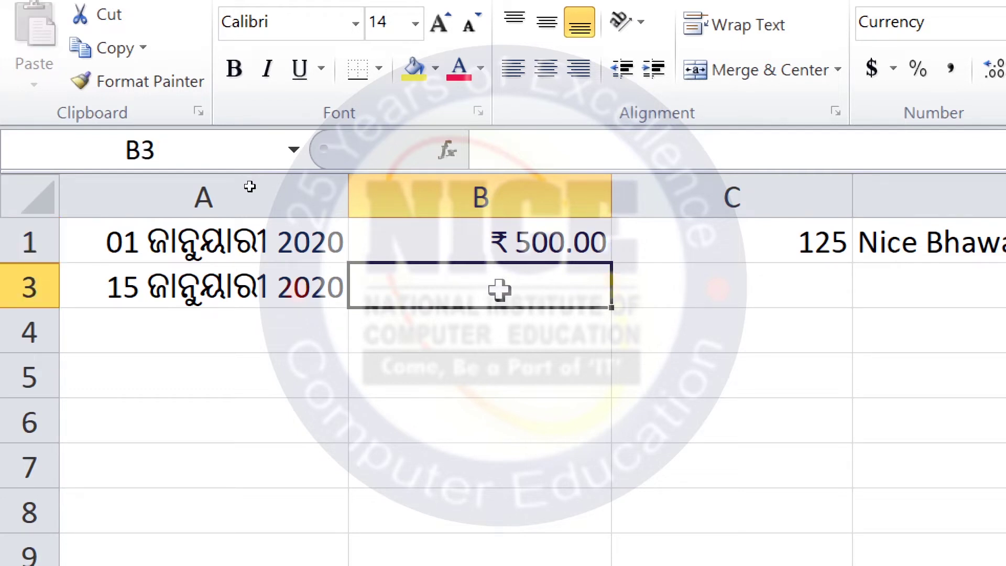
{"action": "type", "text": "100"}
{"action": "key", "text": "Return"}
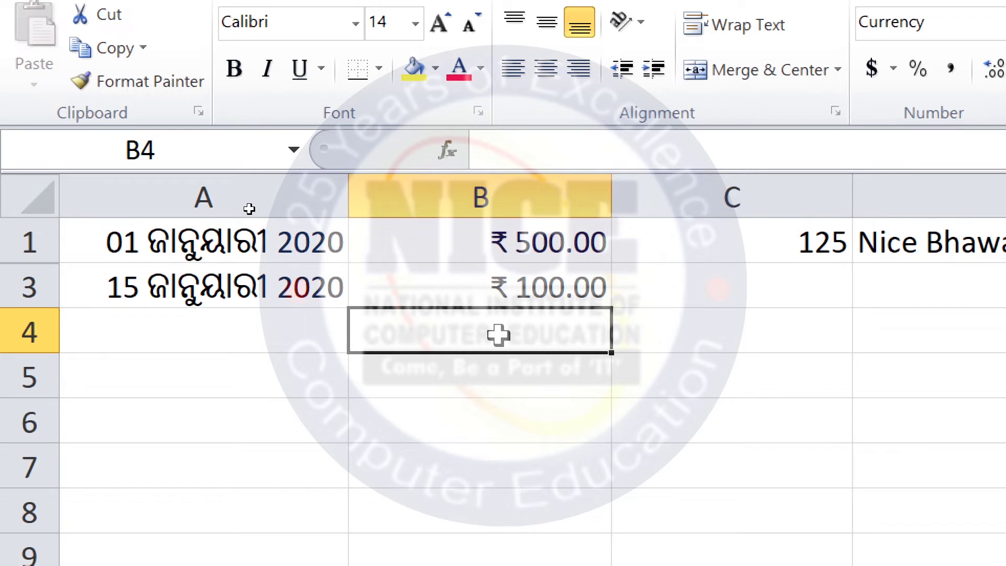
{"action": "type", "text": "-200"}
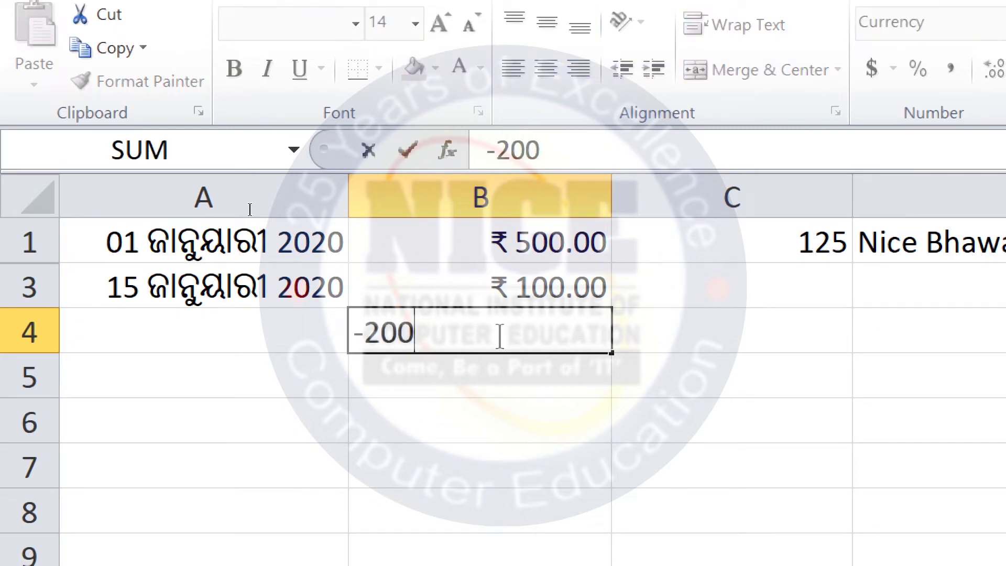
{"action": "key", "text": "Return"}
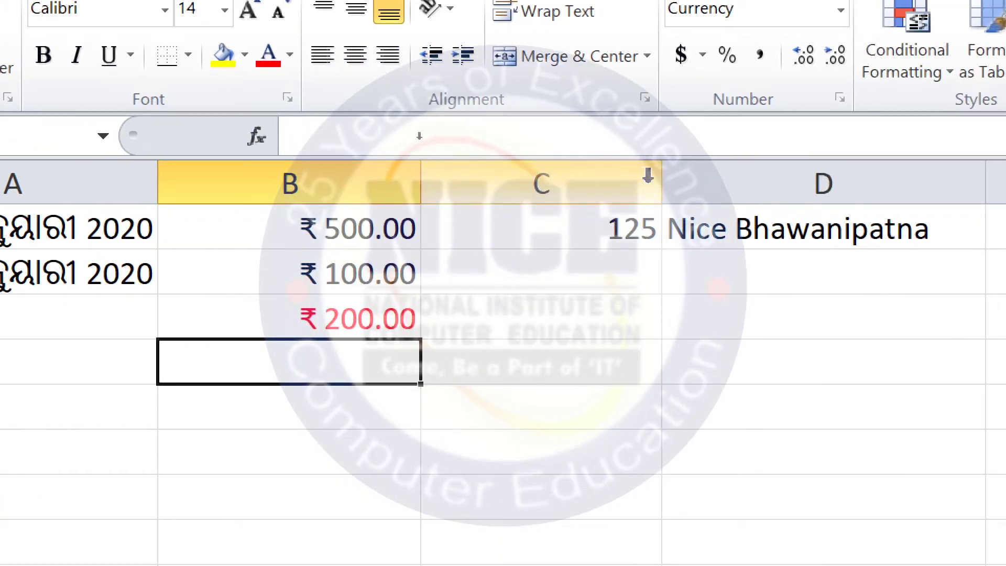
{"action": "left_click_drag", "start_coordinate": [662, 182], "coordinate": [597, 186]}
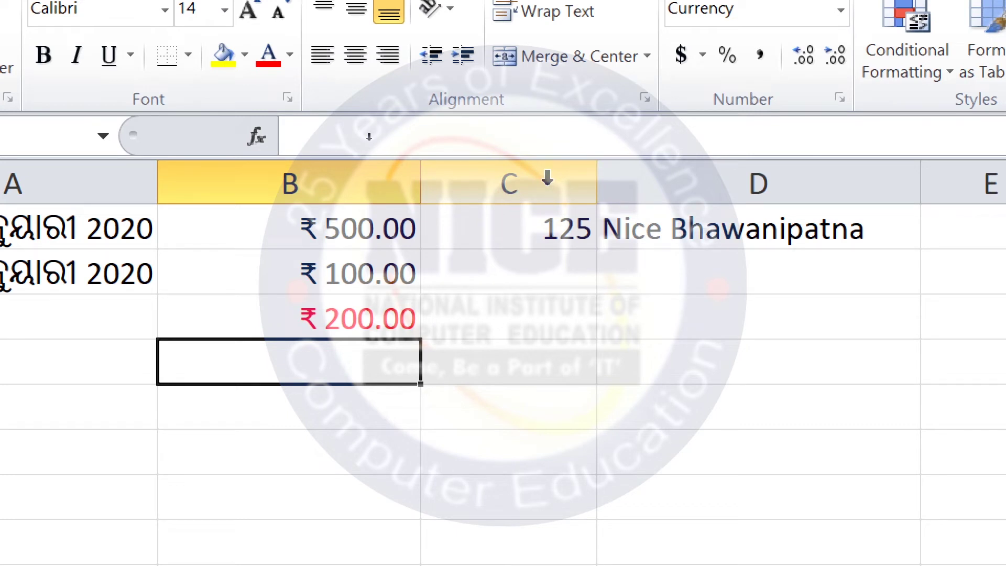
Step: Give column C Number format with a 1000 separator, 4 decimals and red negatives
{"action": "left_click", "coordinate": [547, 178]}
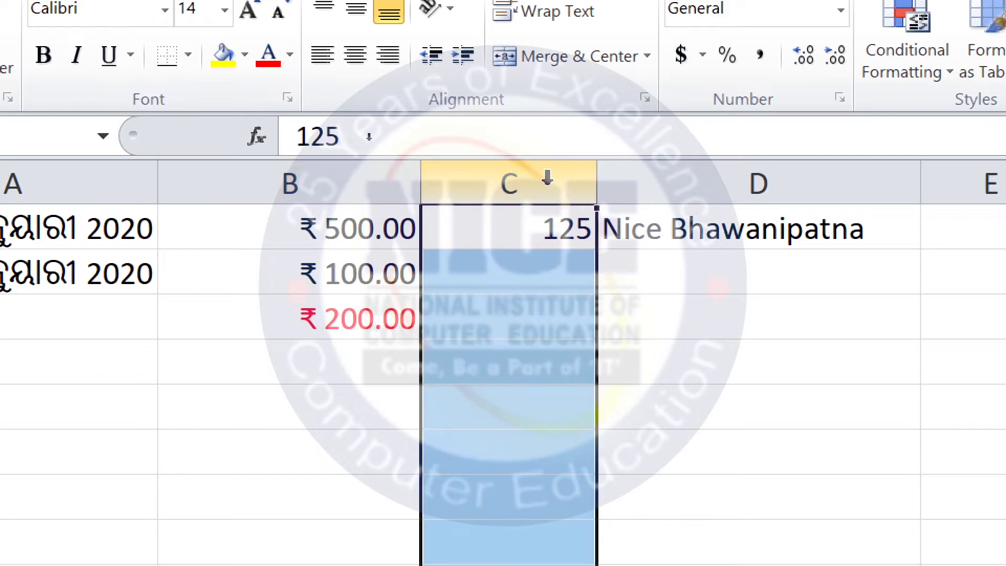
{"action": "left_click", "coordinate": [840, 98]}
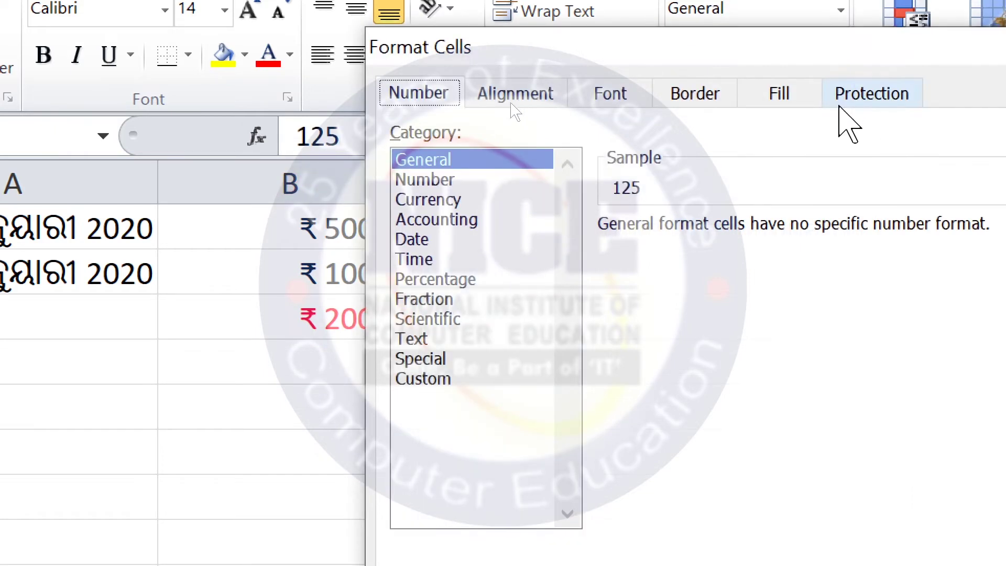
{"action": "left_click", "coordinate": [431, 180]}
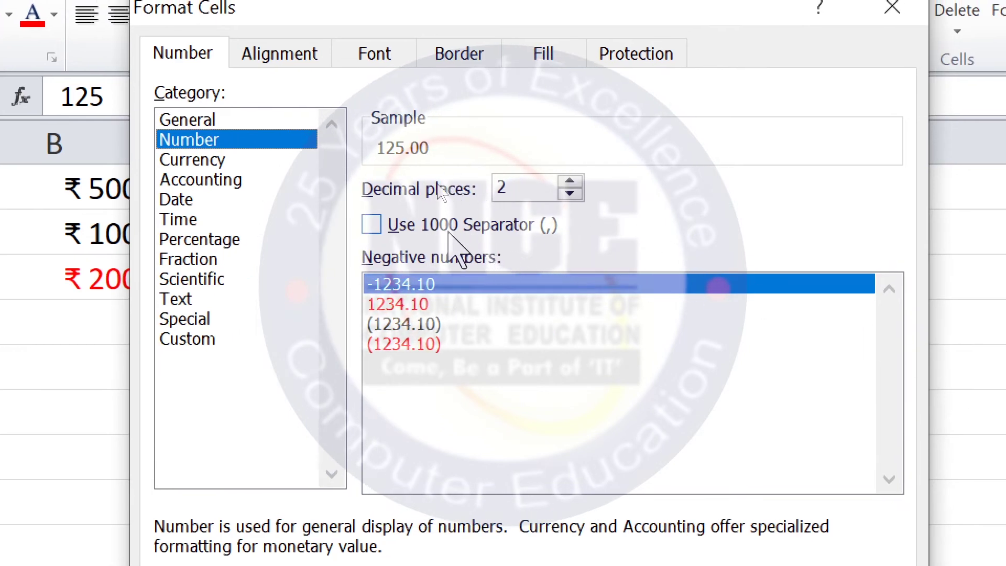
{"action": "left_click", "coordinate": [450, 231]}
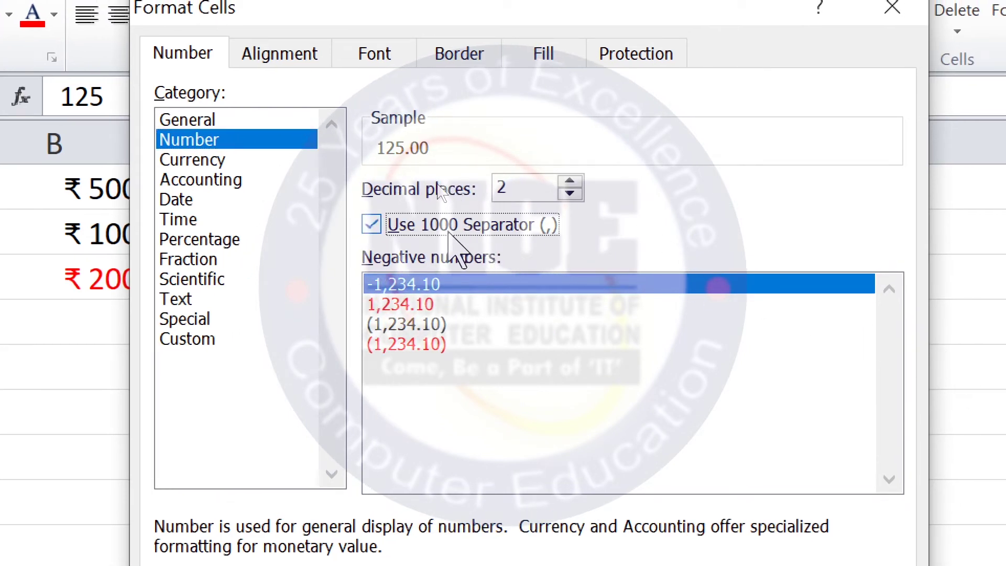
{"action": "left_click", "coordinate": [571, 182]}
{"action": "left_click", "coordinate": [571, 182]}
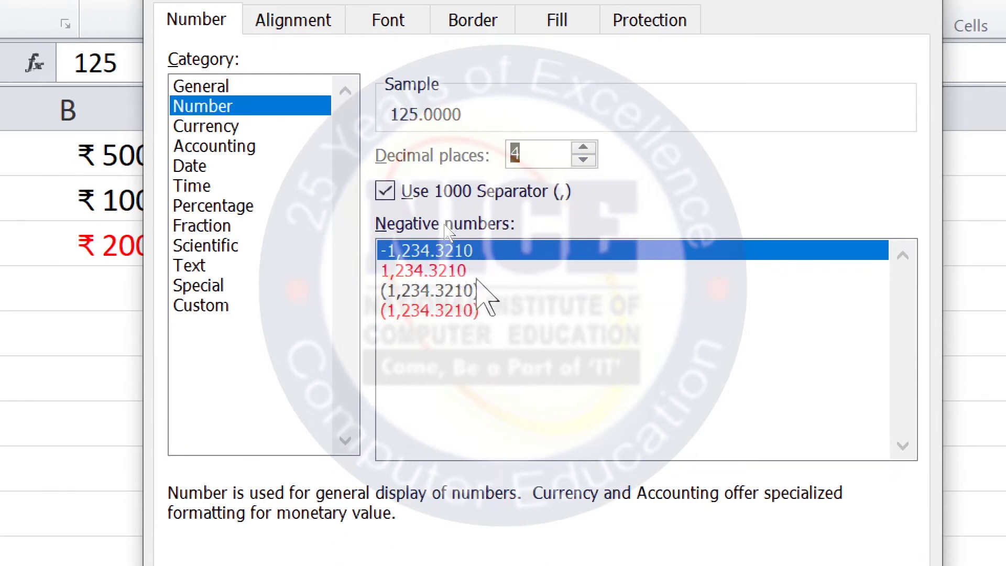
{"action": "left_click", "coordinate": [439, 271]}
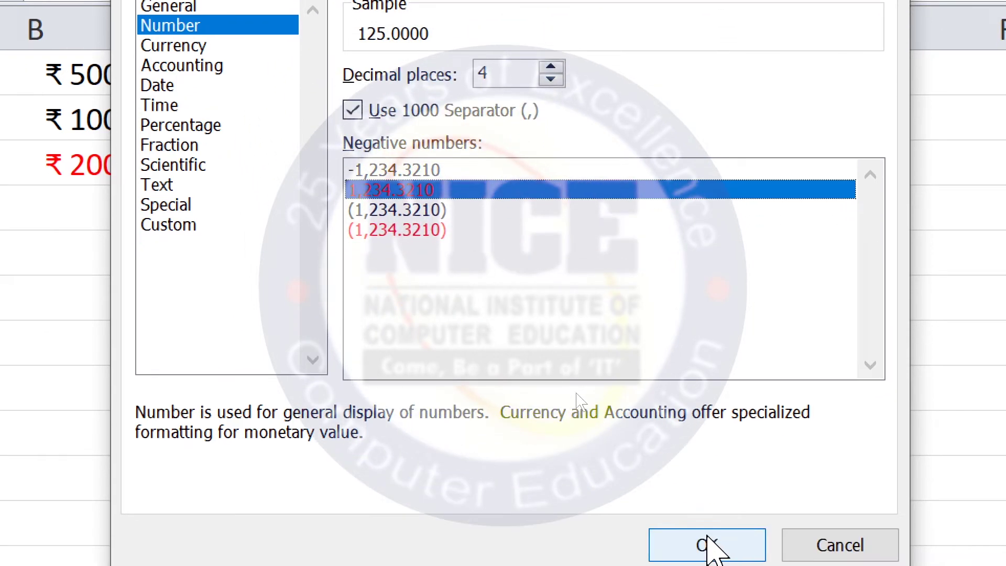
{"action": "left_click", "coordinate": [706, 544]}
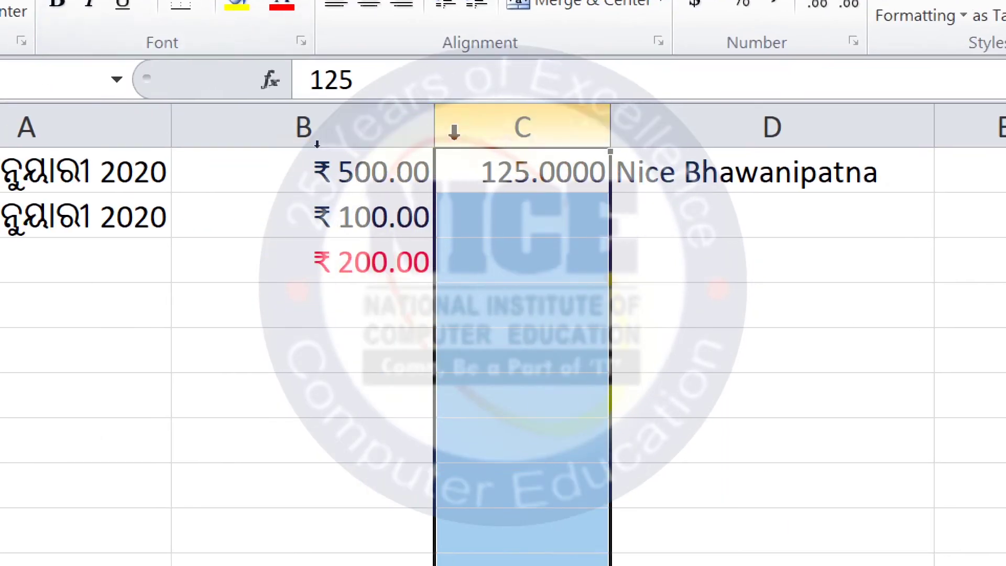
Step: Enter 2598.9876 in C2 and -9876 in C3 as test values
{"action": "left_click", "coordinate": [536, 226]}
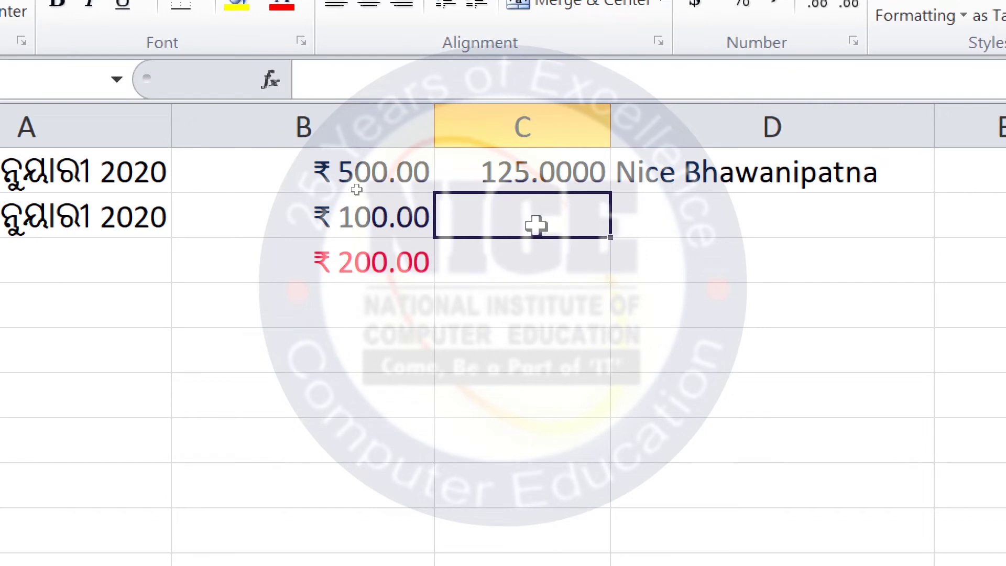
{"action": "type", "text": "25"}
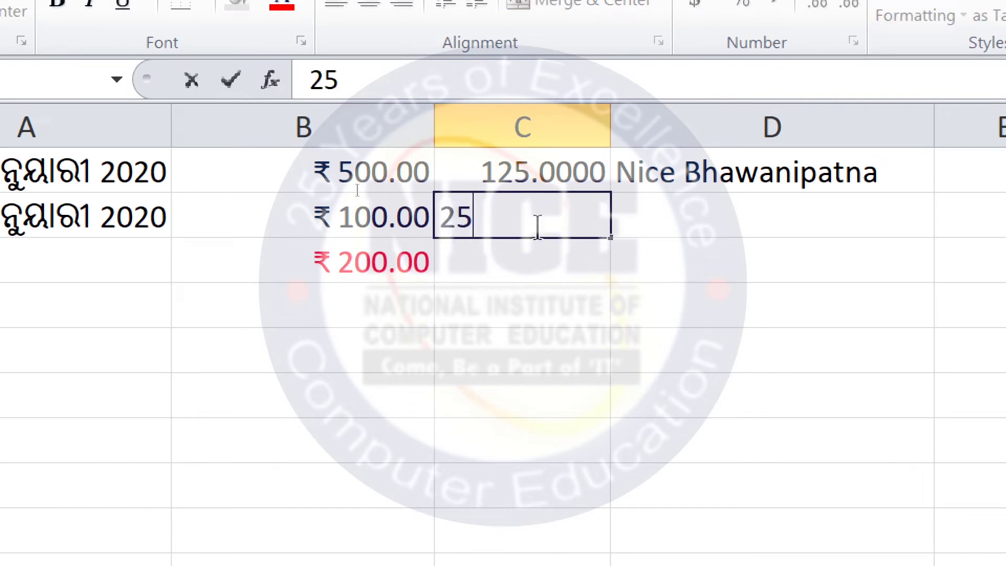
{"action": "type", "text": "98.9876"}
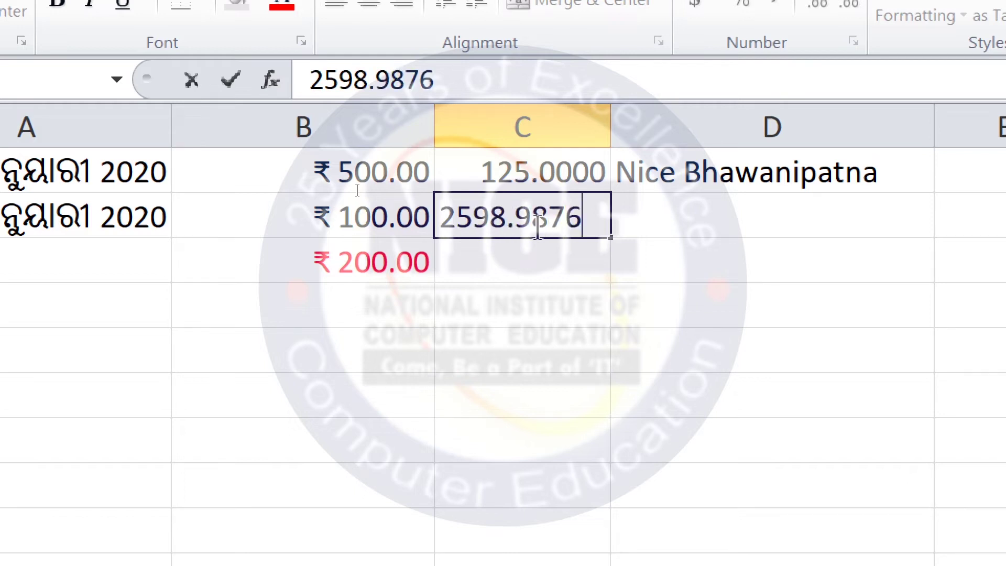
{"action": "key", "text": "Return"}
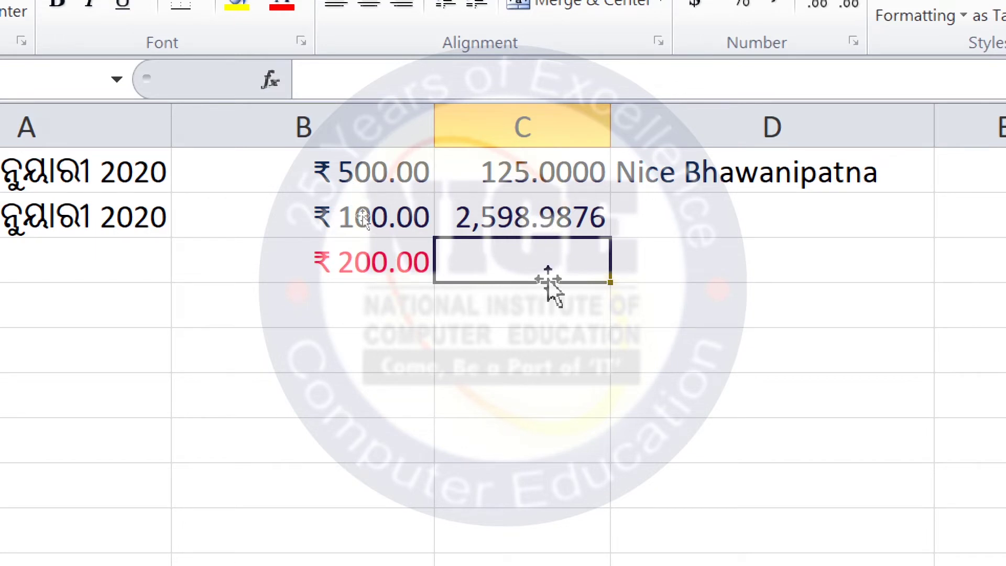
{"action": "type", "text": "-9876"}
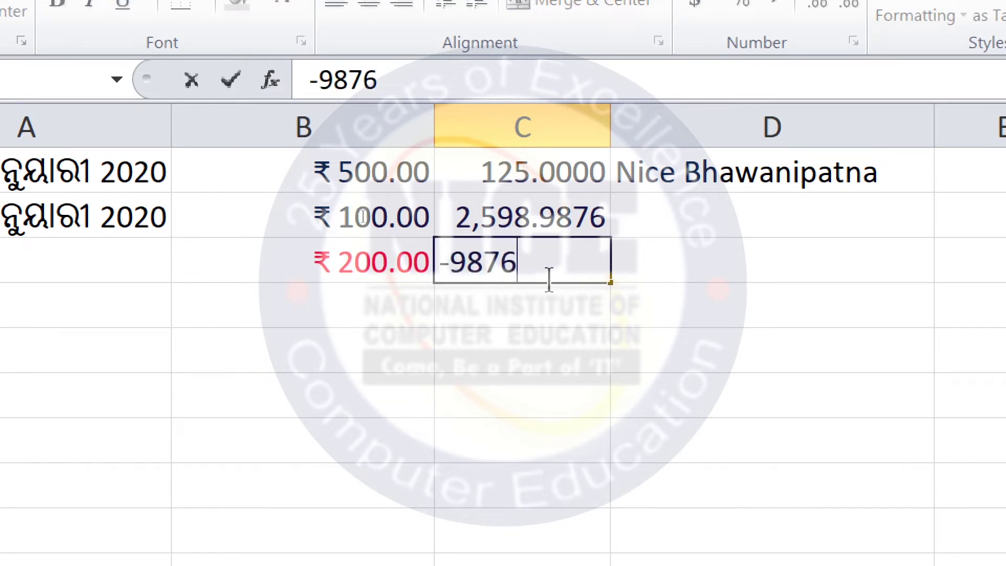
{"action": "key", "text": "Return"}
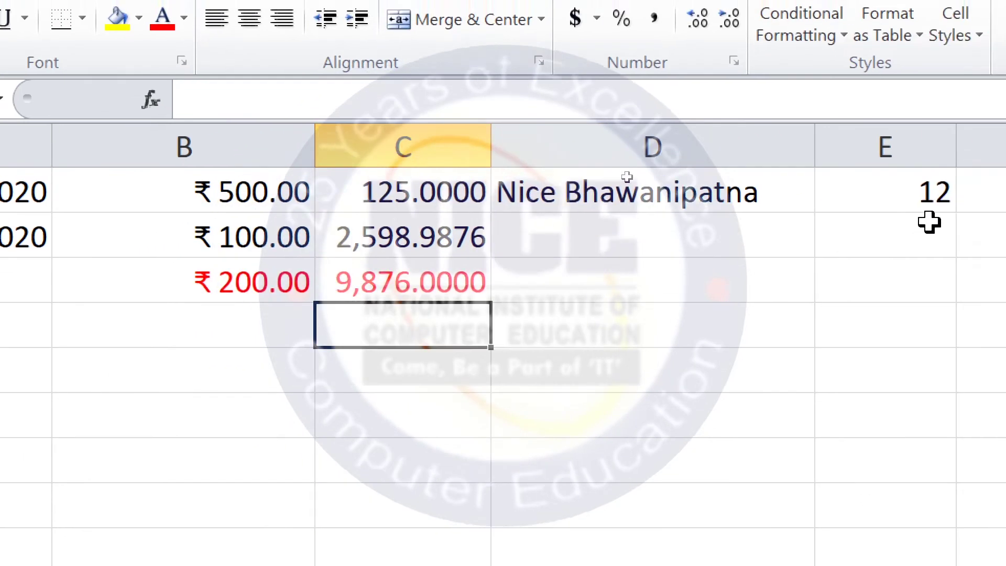
{"action": "left_click", "coordinate": [551, 116]}
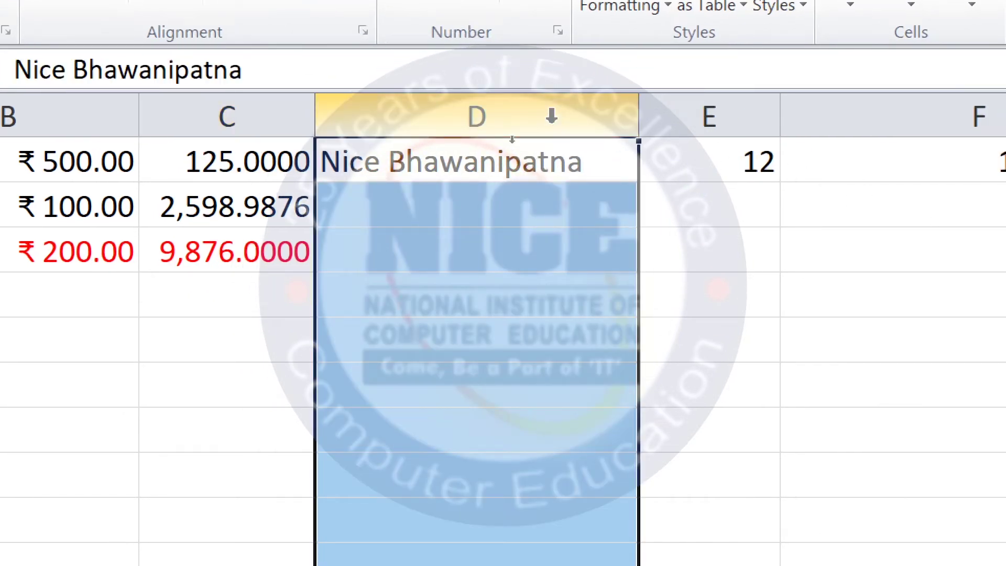
Step: Apply the Text number format to the selected column D
{"action": "left_click", "coordinate": [557, 30]}
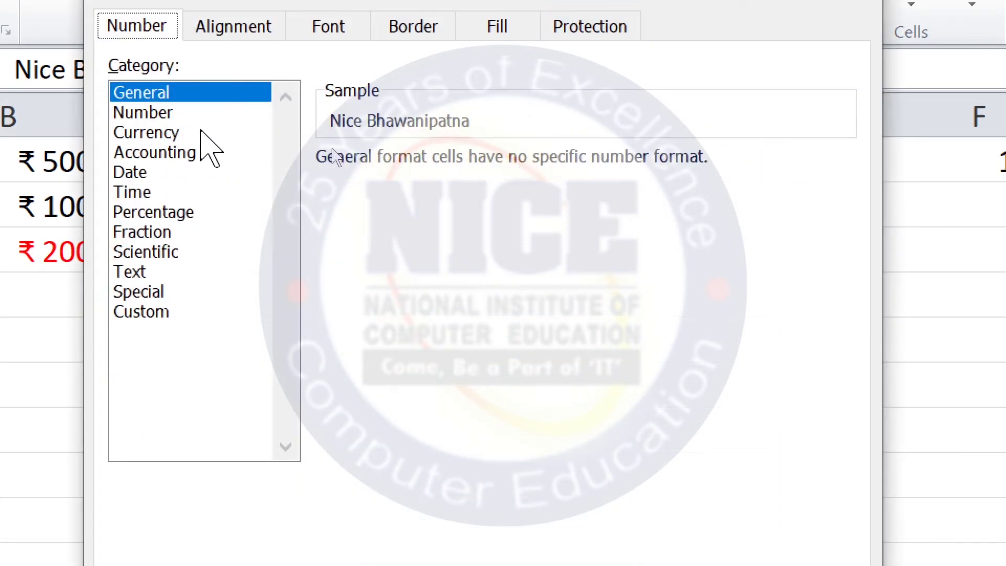
{"action": "left_click", "coordinate": [145, 272]}
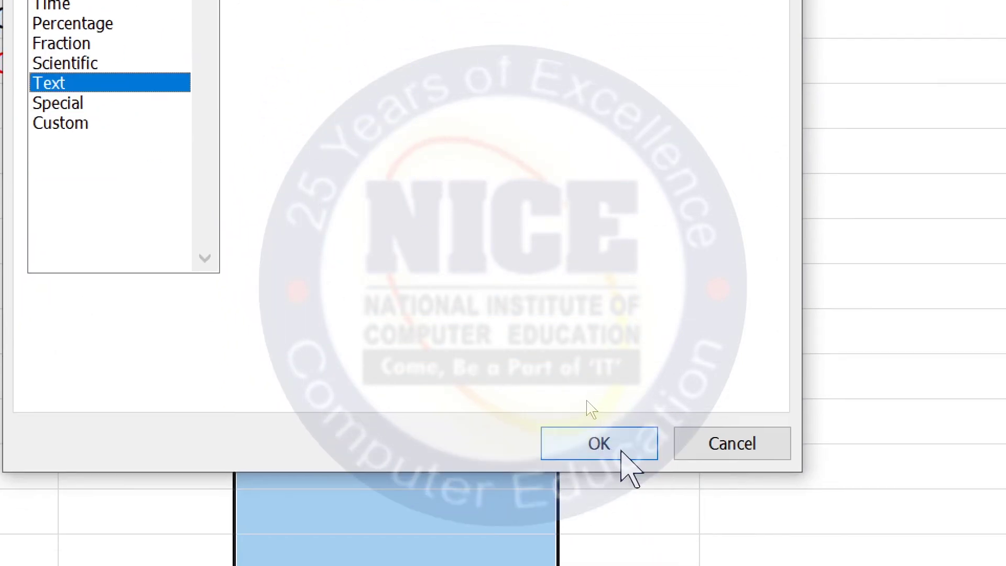
{"action": "left_click", "coordinate": [616, 446]}
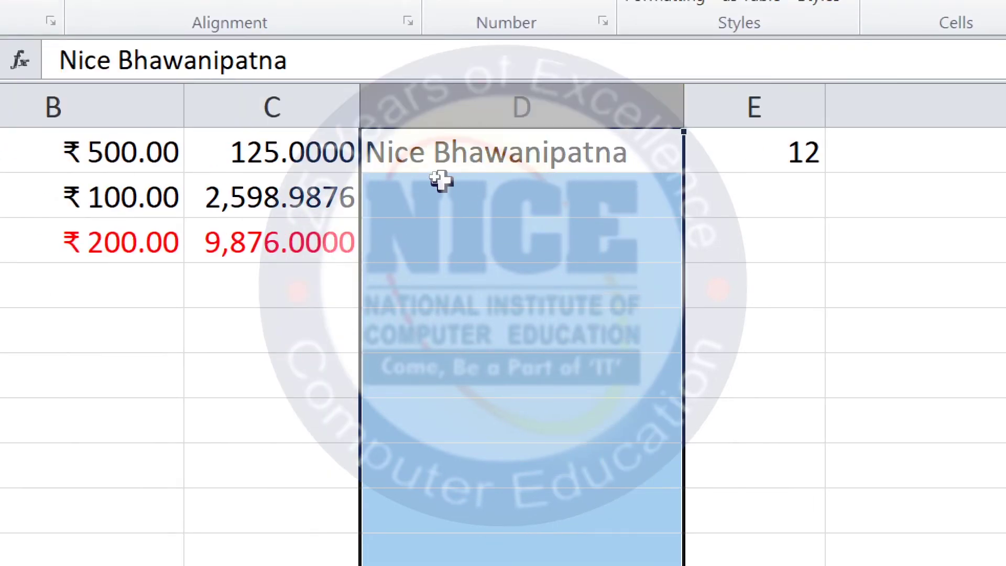
{"action": "left_click", "coordinate": [440, 181]}
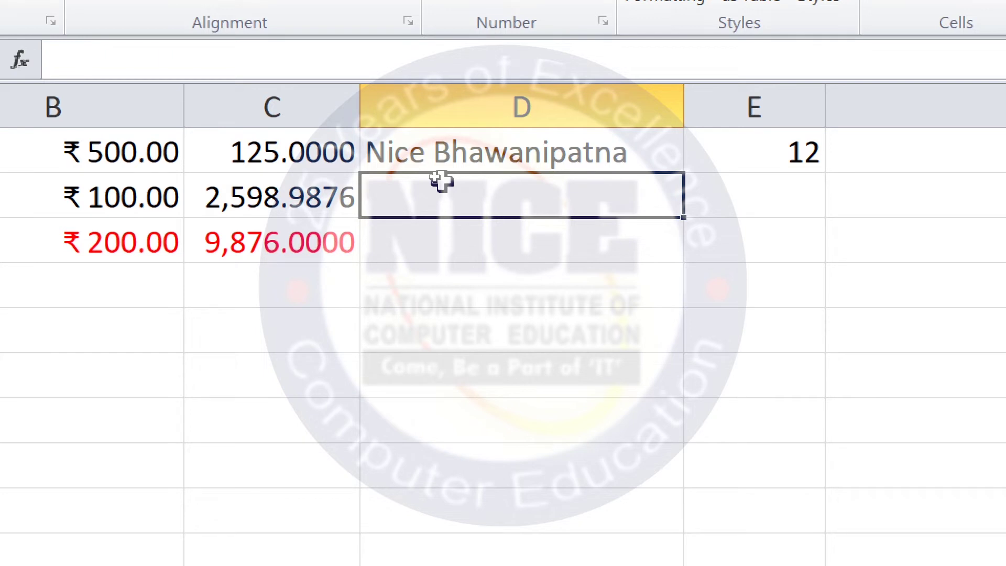
Step: Enter 'Lane no 12' in D3 and widen column E to 16.00
{"action": "type", "text": "L"}
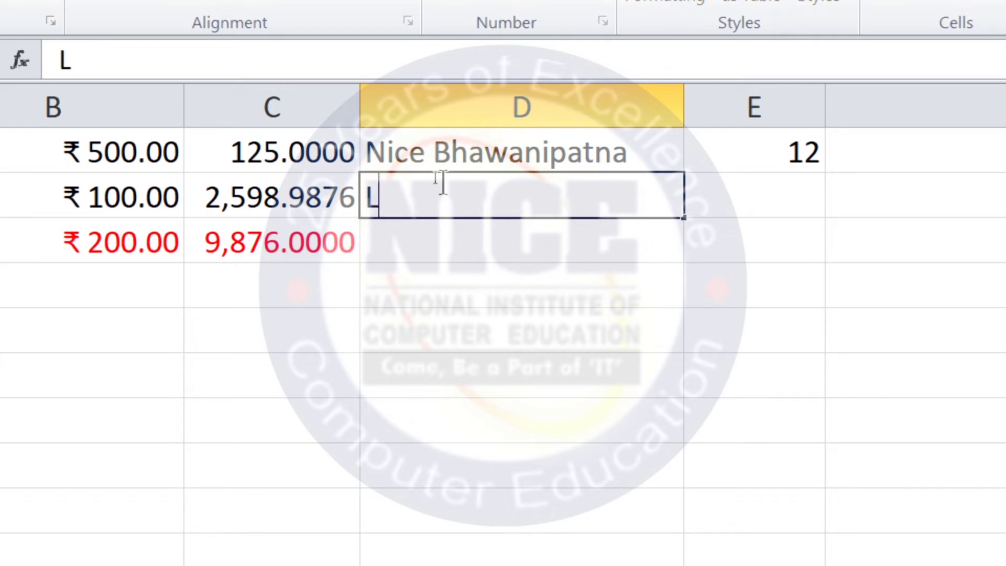
{"action": "type", "text": "ne"}
{"action": "key", "text": "BackSpace"}
{"action": "key", "text": "BackSpace"}
{"action": "type", "text": "ane"}
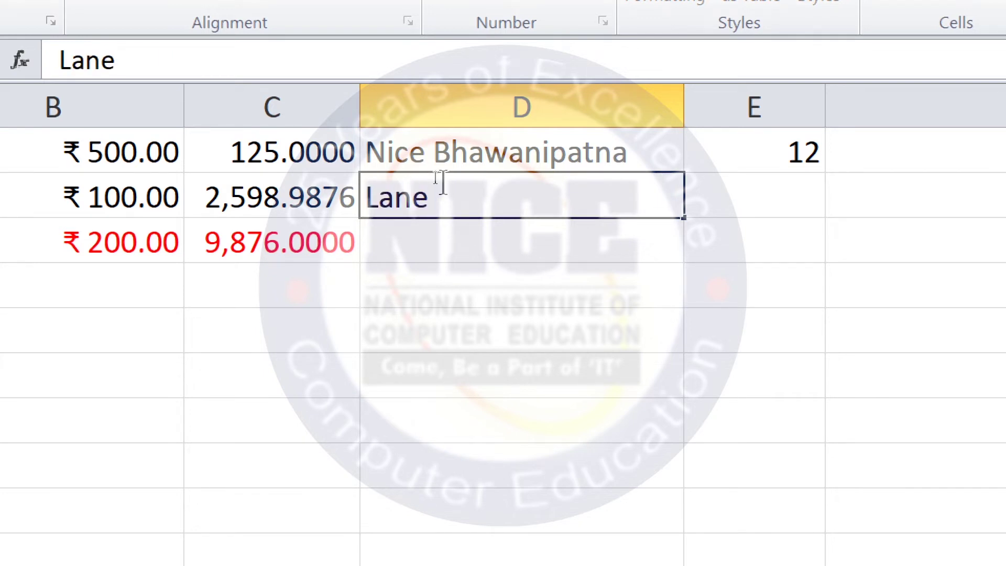
{"action": "type", "text": " no 12"}
{"action": "key", "text": "Return"}
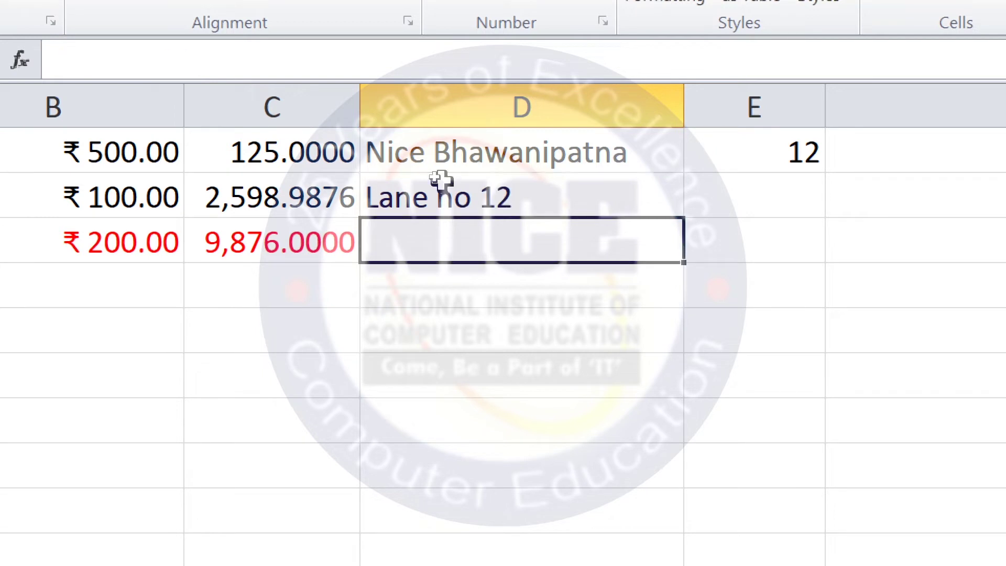
{"action": "left_click", "coordinate": [531, 182]}
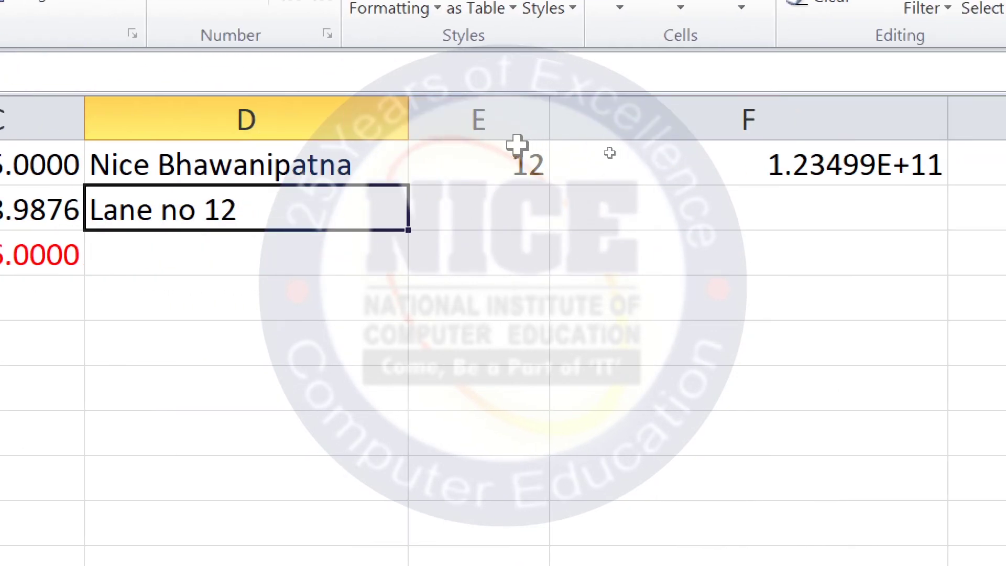
{"action": "left_click", "coordinate": [445, 118]}
{"action": "left_click_drag", "start_coordinate": [550, 109], "coordinate": [569, 112]}
{"action": "left_click_drag", "start_coordinate": [406, 115], "coordinate": [360, 115]}
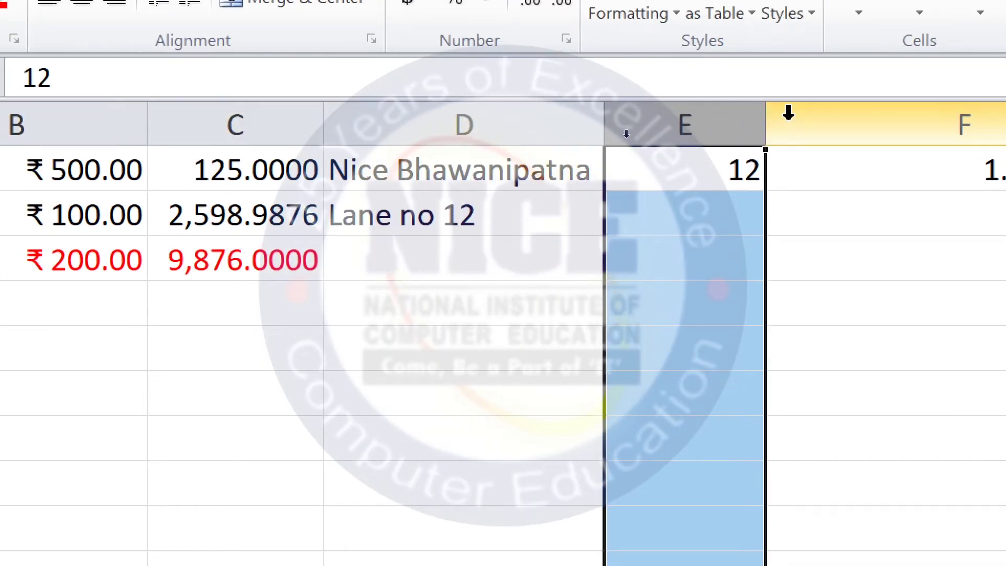
Step: Give column E Number format with 3 decimals and red negatives, so E1 reads 12.000
{"action": "left_click", "coordinate": [718, 153]}
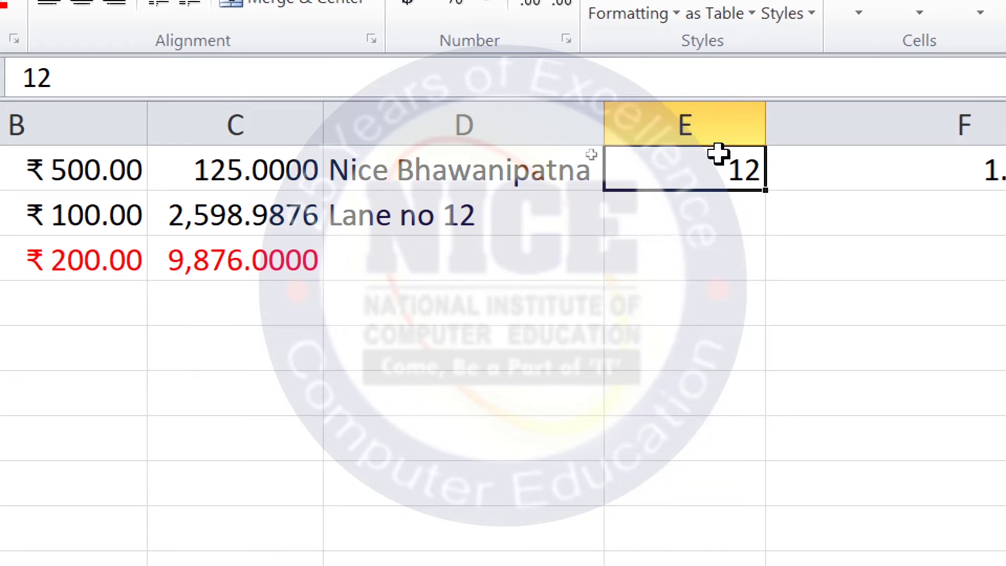
{"action": "left_click", "coordinate": [709, 122]}
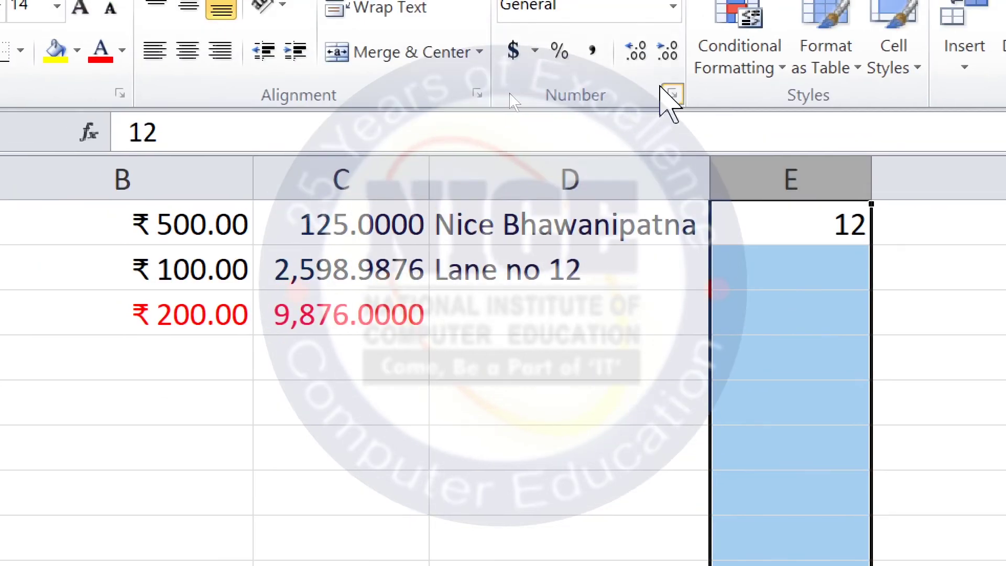
{"action": "left_click", "coordinate": [672, 95]}
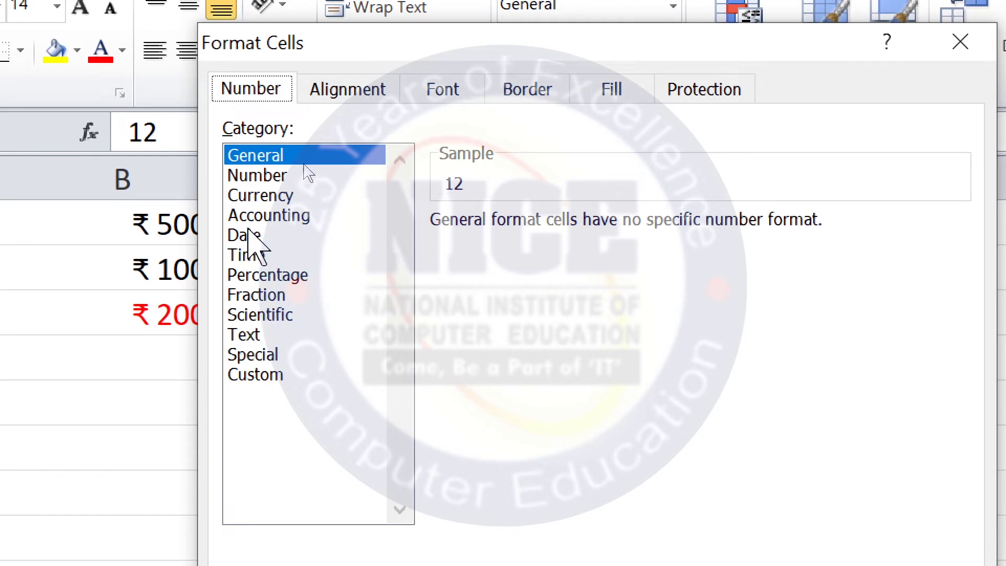
{"action": "left_click", "coordinate": [262, 175]}
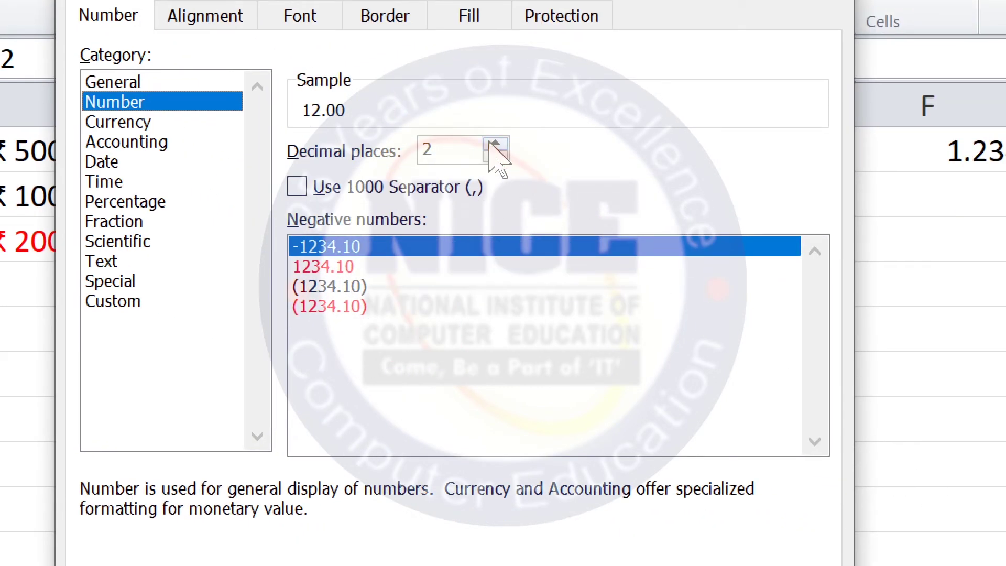
{"action": "left_click", "coordinate": [495, 145]}
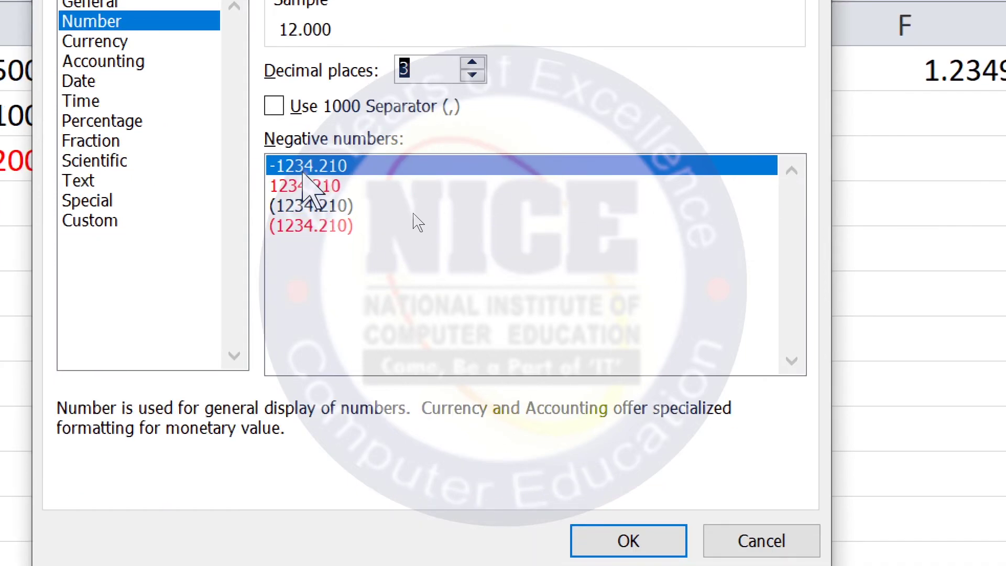
{"action": "left_click", "coordinate": [303, 186]}
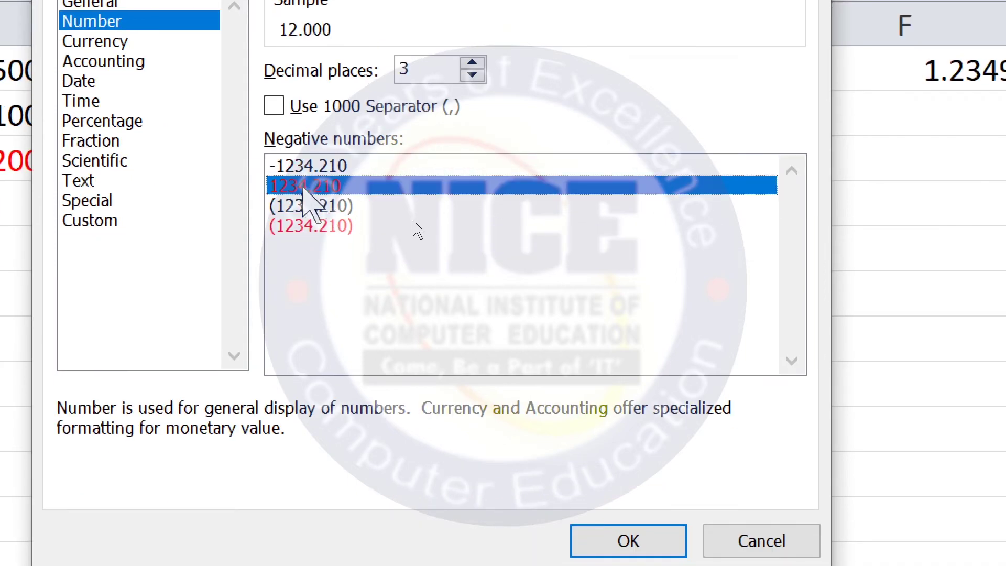
{"action": "left_click", "coordinate": [610, 517]}
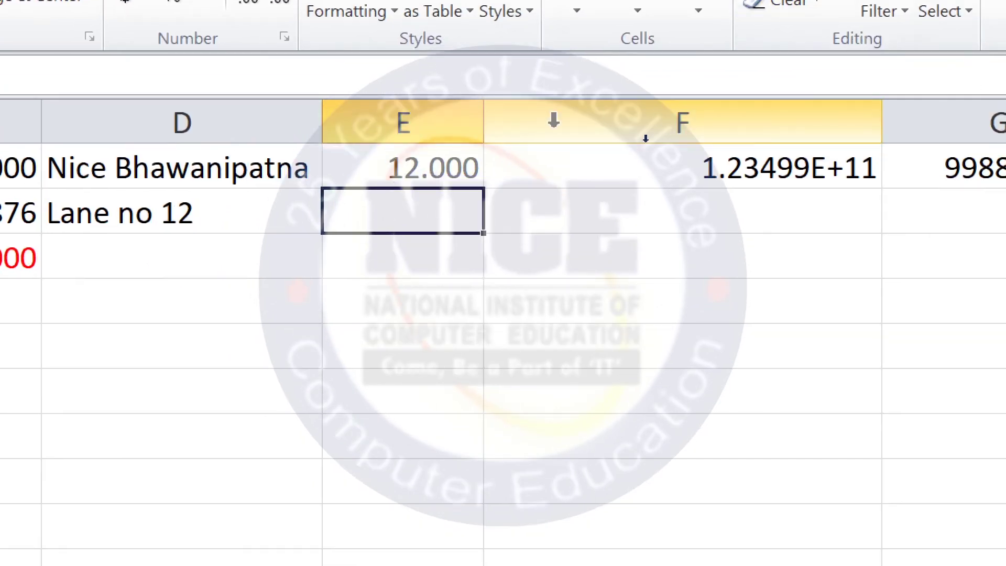
Step: Narrow column E, give column F the custom format ####-####-####, and narrow column F to fit
{"action": "left_click_drag", "start_coordinate": [484, 132], "coordinate": [440, 133]}
{"action": "left_click", "coordinate": [676, 134]}
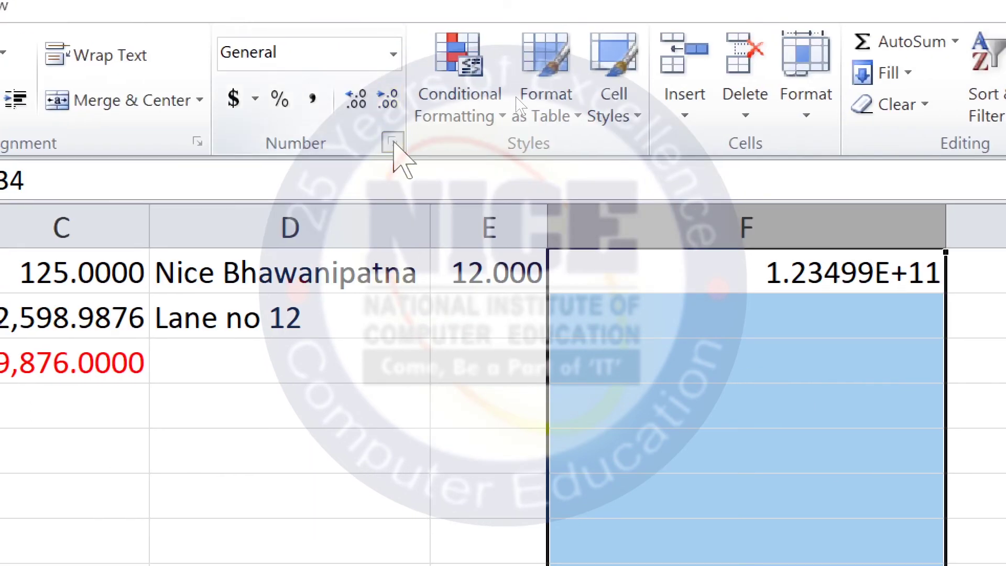
{"action": "left_click", "coordinate": [393, 142]}
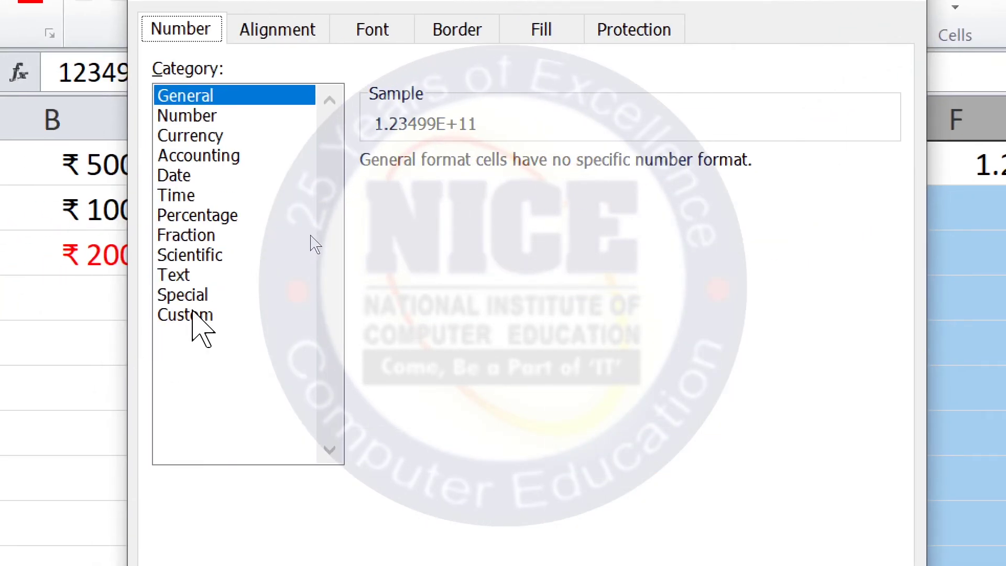
{"action": "left_click", "coordinate": [192, 315]}
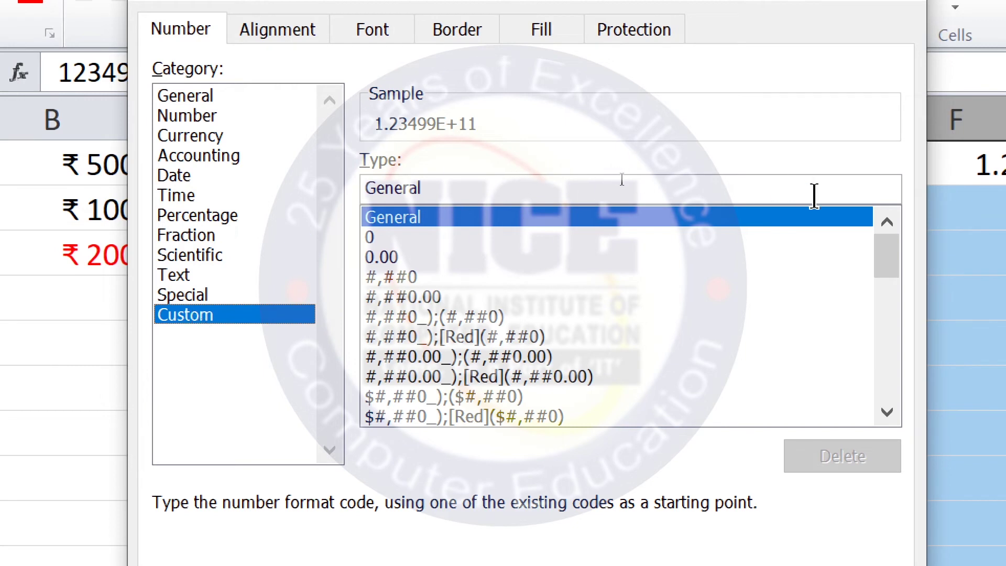
{"action": "left_click", "coordinate": [666, 193]}
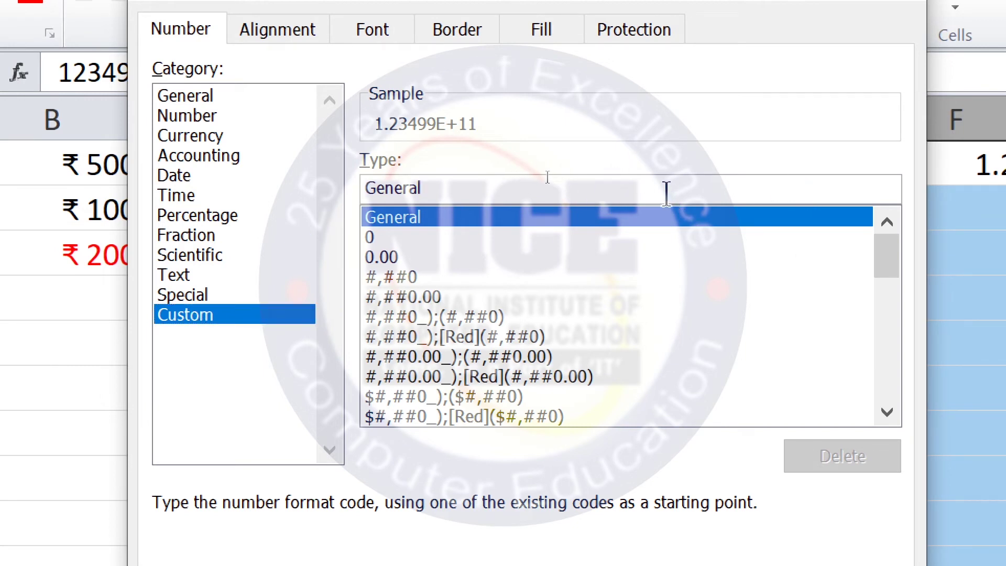
{"action": "key", "text": "BackSpace"}
{"action": "key", "text": "BackSpace"}
{"action": "key", "text": "BackSpace"}
{"action": "key", "text": "BackSpace"}
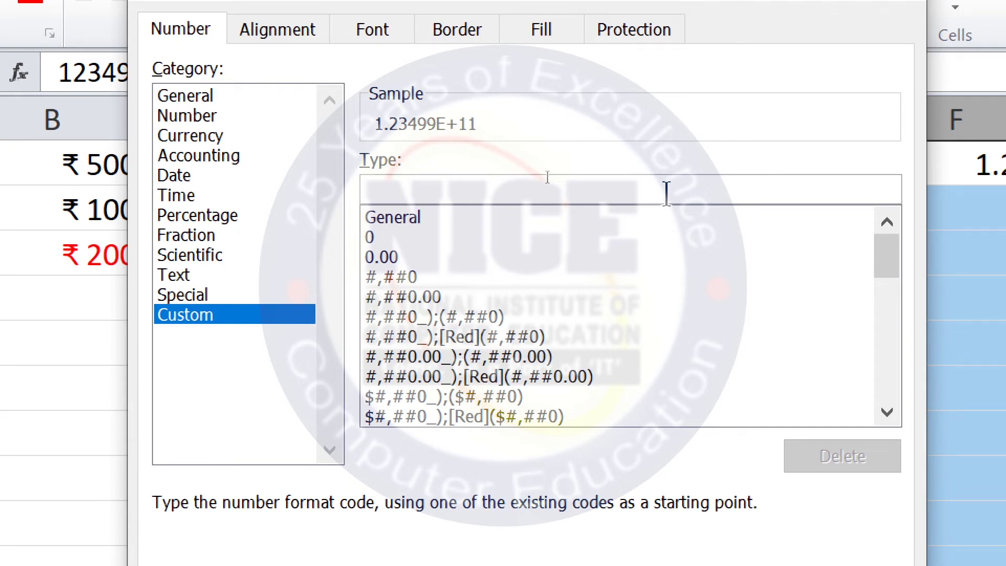
{"action": "type", "text": "####"}
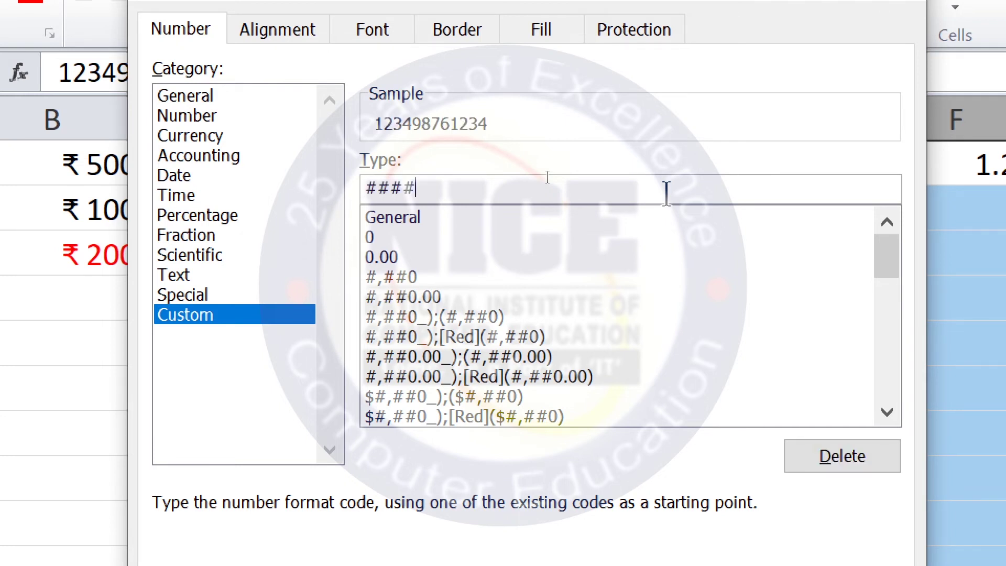
{"action": "type", "text": "-"}
{"action": "type", "text": "####"}
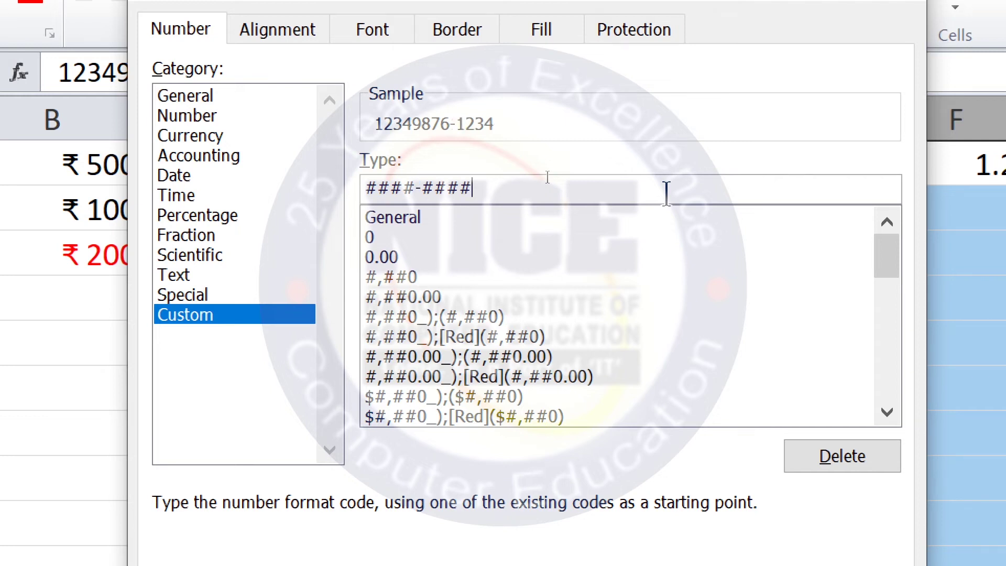
{"action": "type", "text": "-##"}
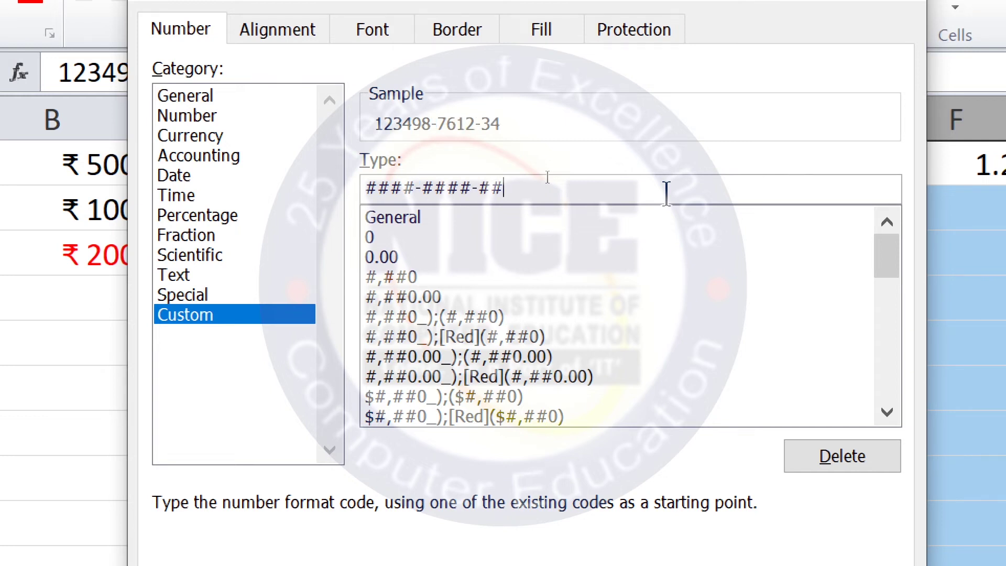
{"action": "type", "text": "##"}
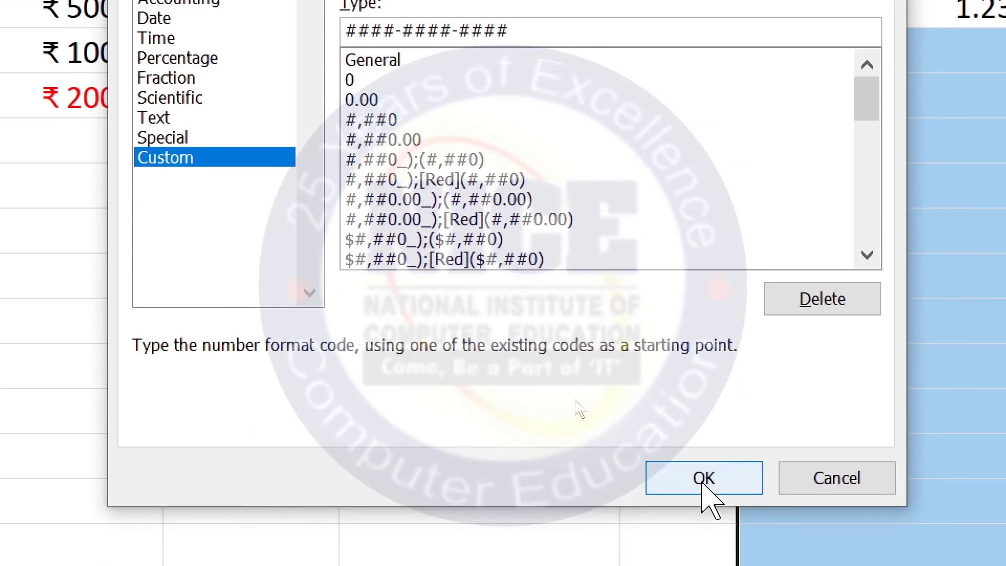
{"action": "left_click", "coordinate": [703, 484]}
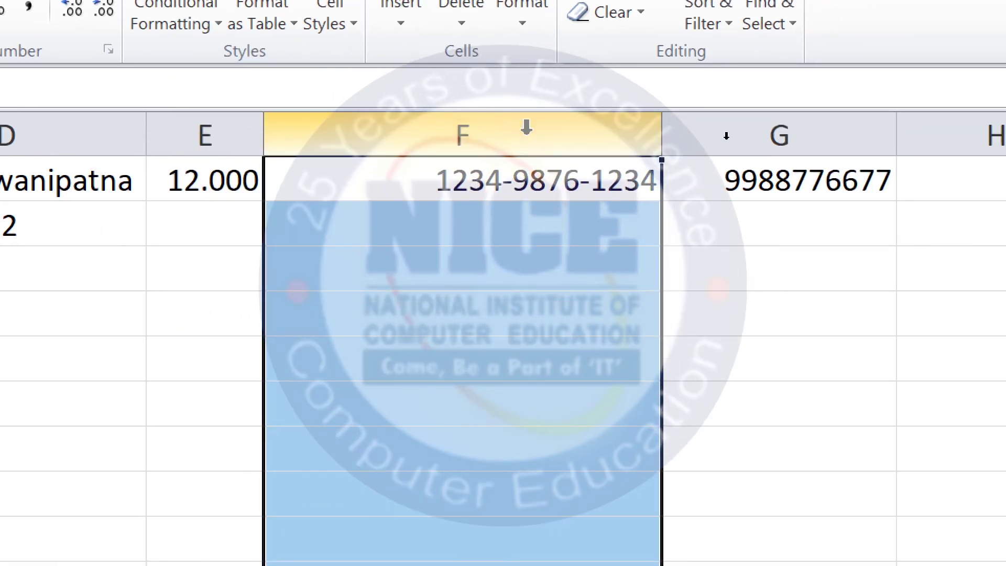
{"action": "left_click_drag", "start_coordinate": [670, 135], "coordinate": [518, 139]}
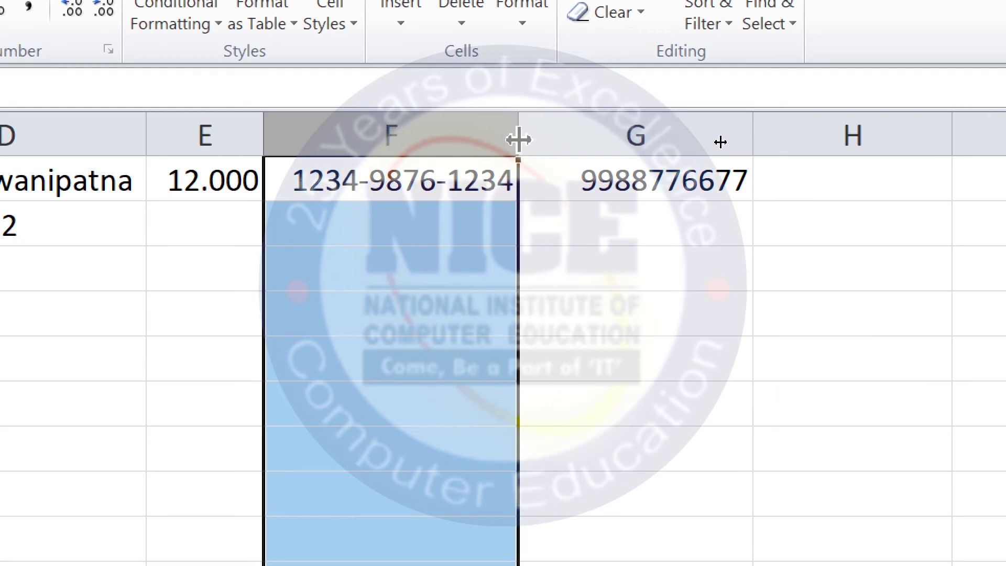
{"action": "left_click", "coordinate": [624, 204]}
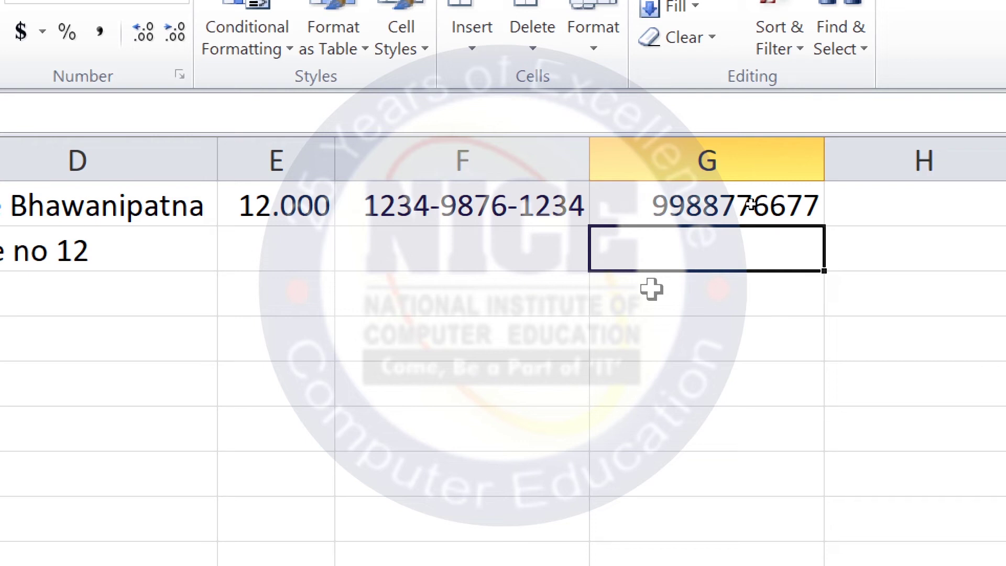
Step: Give column G the custom format +91-# and widen it so the phone number fits
{"action": "left_click", "coordinate": [710, 139]}
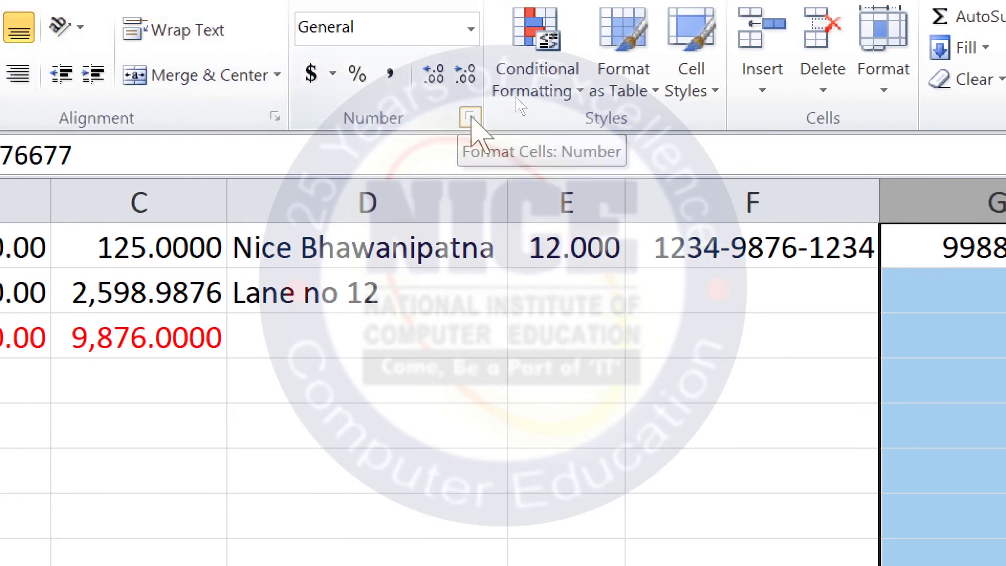
{"action": "left_click", "coordinate": [470, 116]}
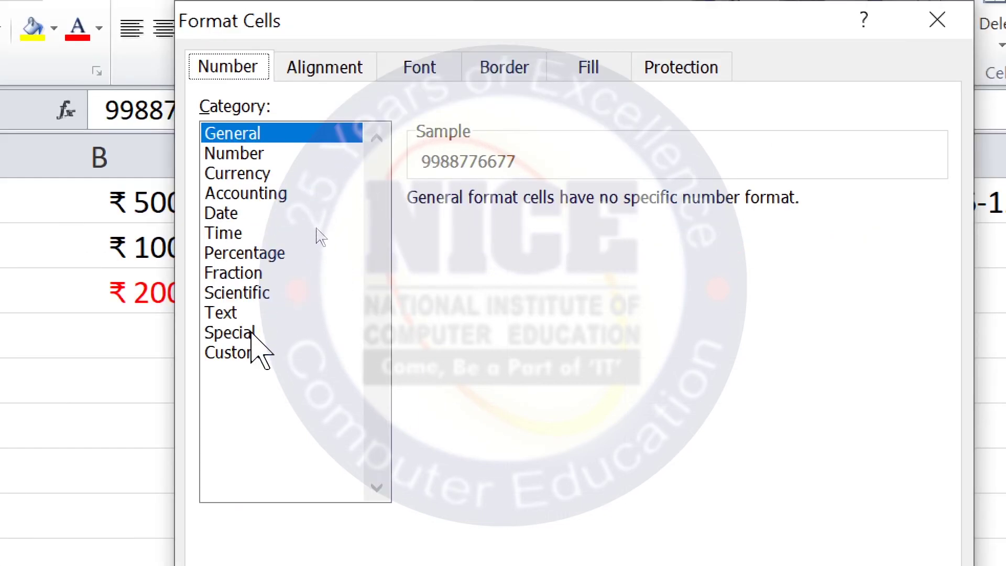
{"action": "left_click", "coordinate": [247, 353]}
{"action": "left_click", "coordinate": [525, 222]}
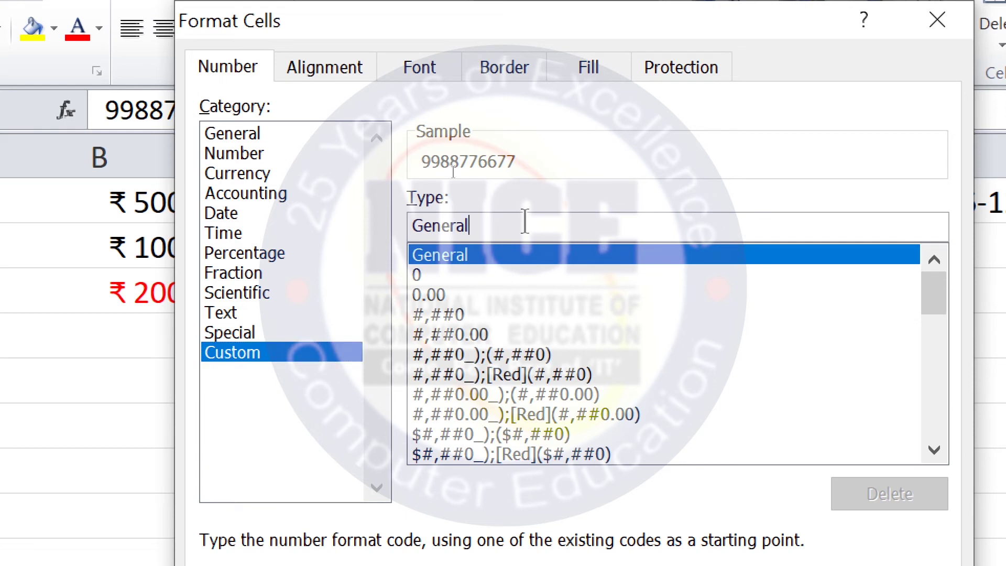
{"action": "key", "text": "BackSpace"}
{"action": "key", "text": "BackSpace"}
{"action": "key", "text": "BackSpace"}
{"action": "key", "text": "BackSpace"}
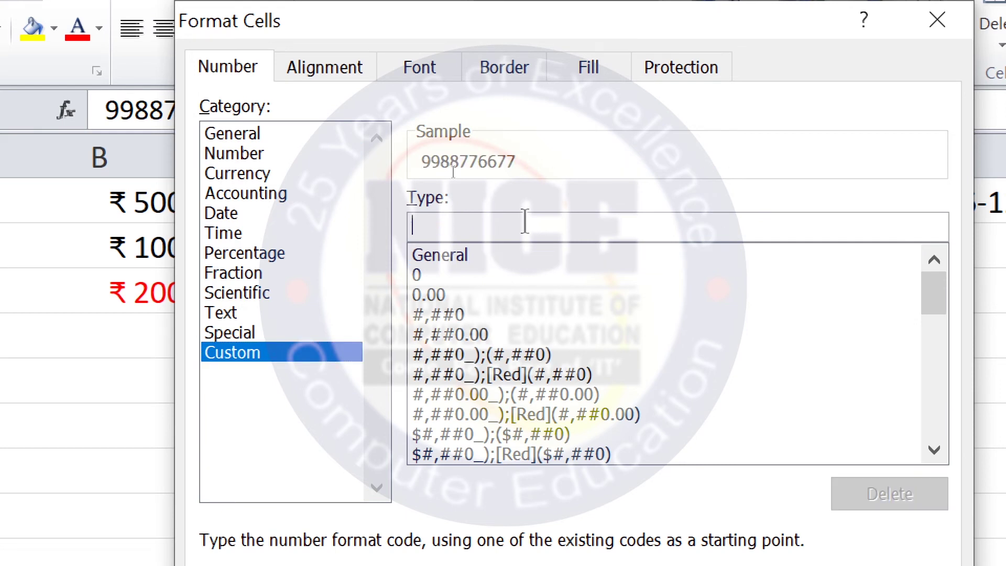
{"action": "type", "text": "+91-"}
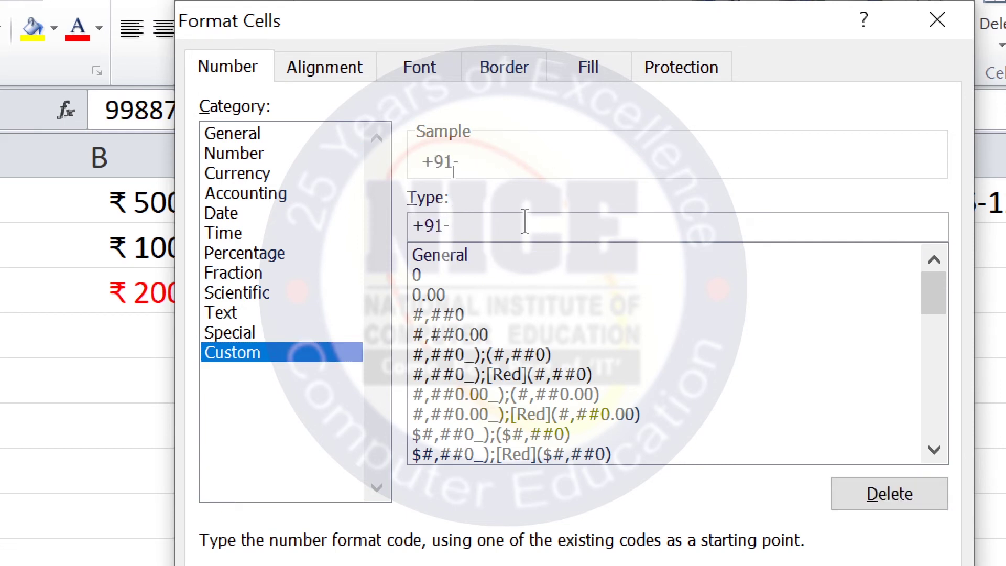
{"action": "type", "text": "#"}
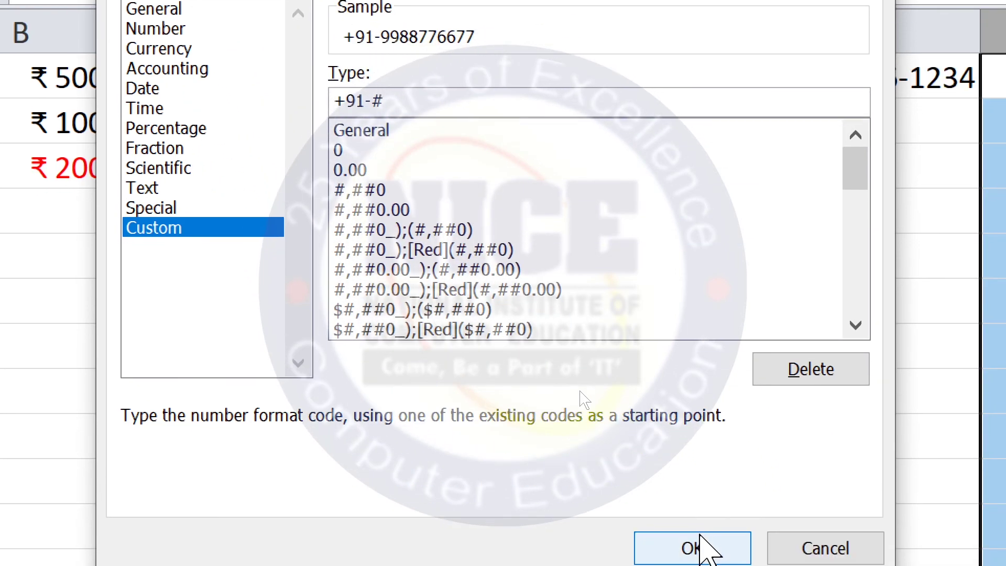
{"action": "left_click", "coordinate": [702, 542]}
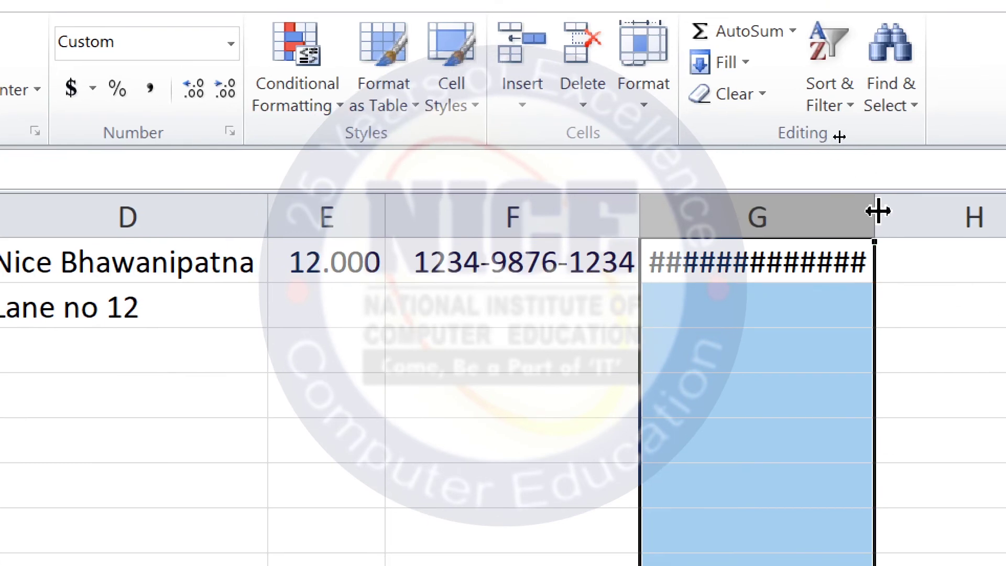
{"action": "left_click_drag", "start_coordinate": [874, 217], "coordinate": [913, 217]}
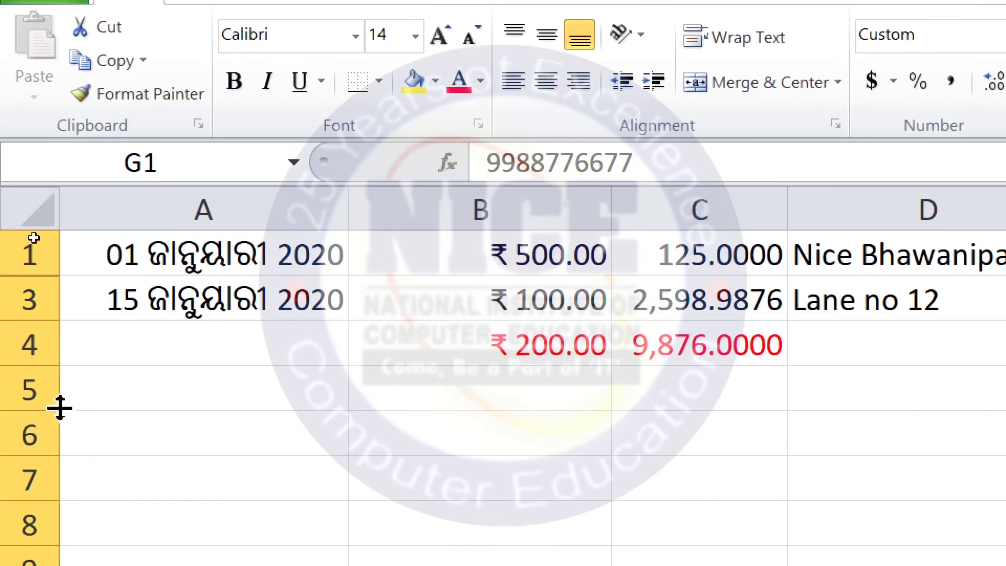
Step: Enter the date 12/20/20 in A5 and the amount 50000 in B5
{"action": "left_click", "coordinate": [181, 395]}
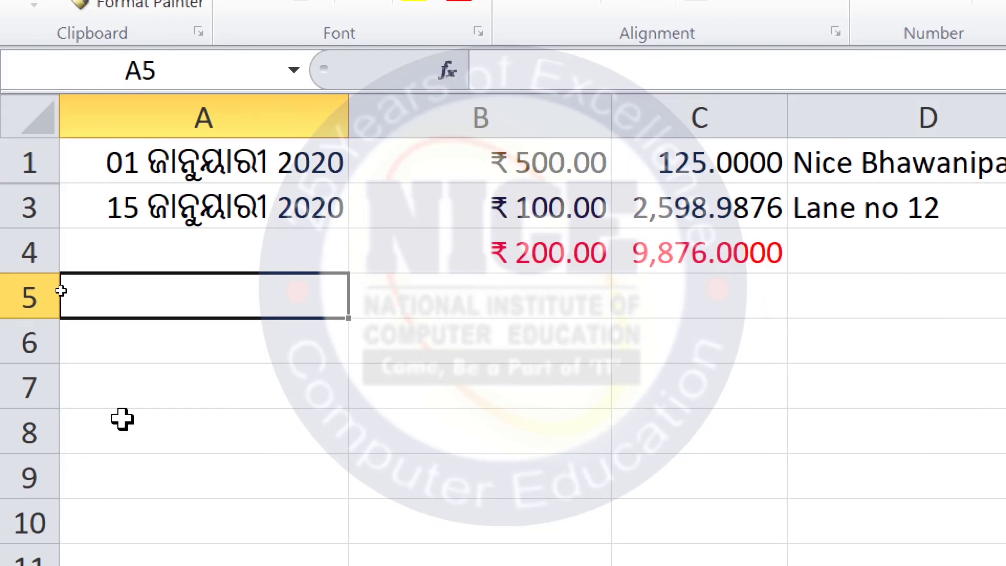
{"action": "type", "text": "12/"}
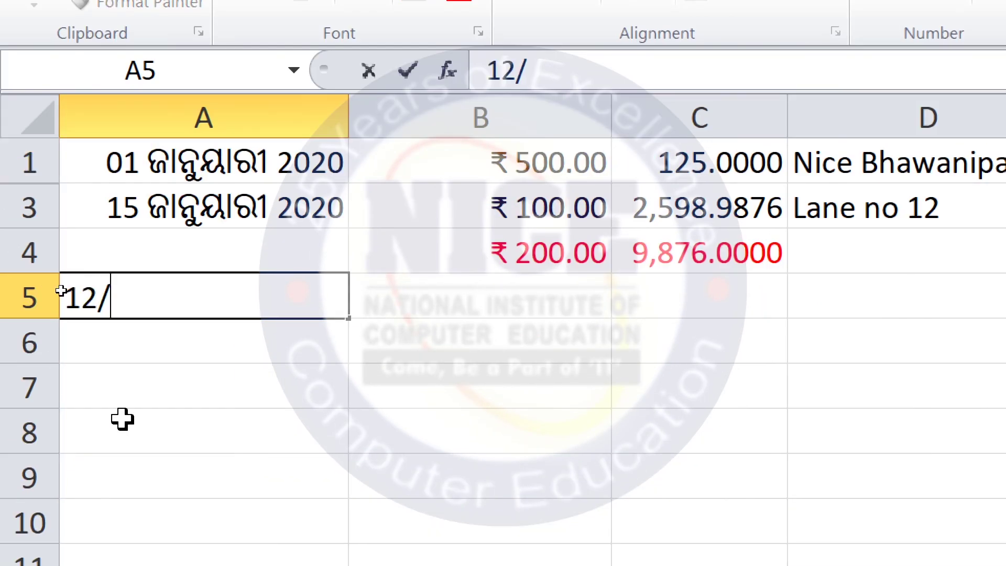
{"action": "type", "text": "20/20"}
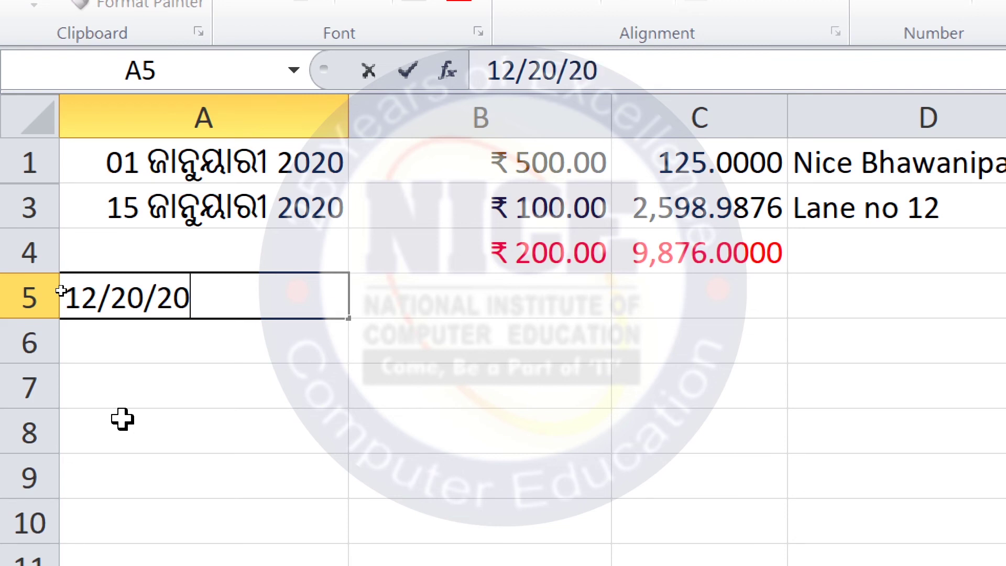
{"action": "key", "text": "Tab"}
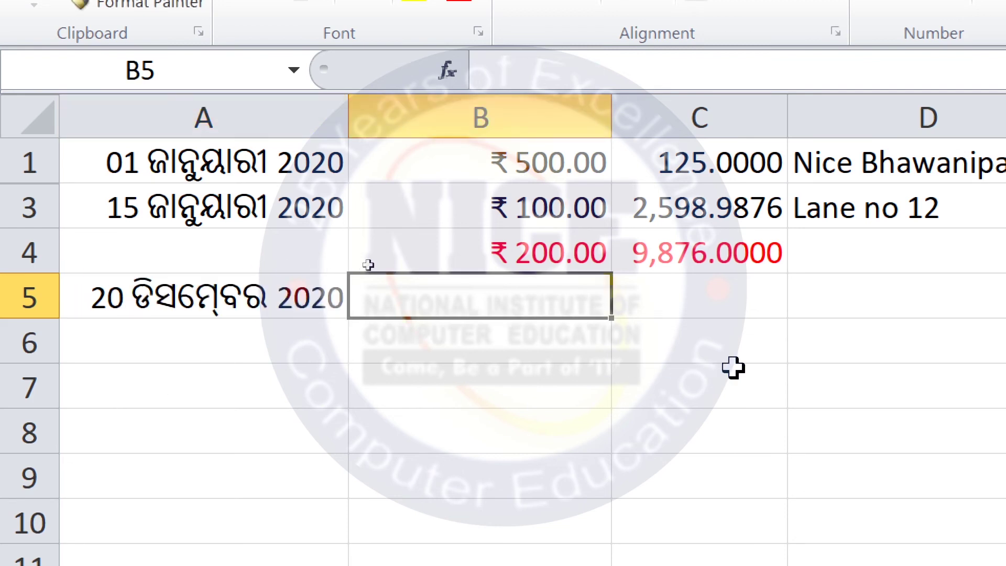
{"action": "type", "text": "500"}
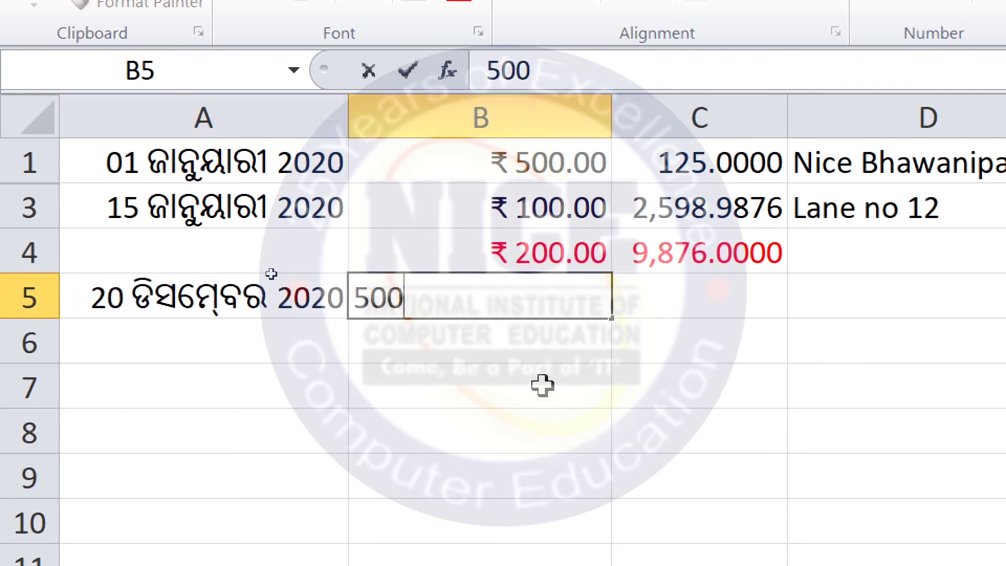
{"action": "key", "text": "BackSpace"}
{"action": "key", "text": "BackSpace"}
{"action": "key", "text": "BackSpace"}
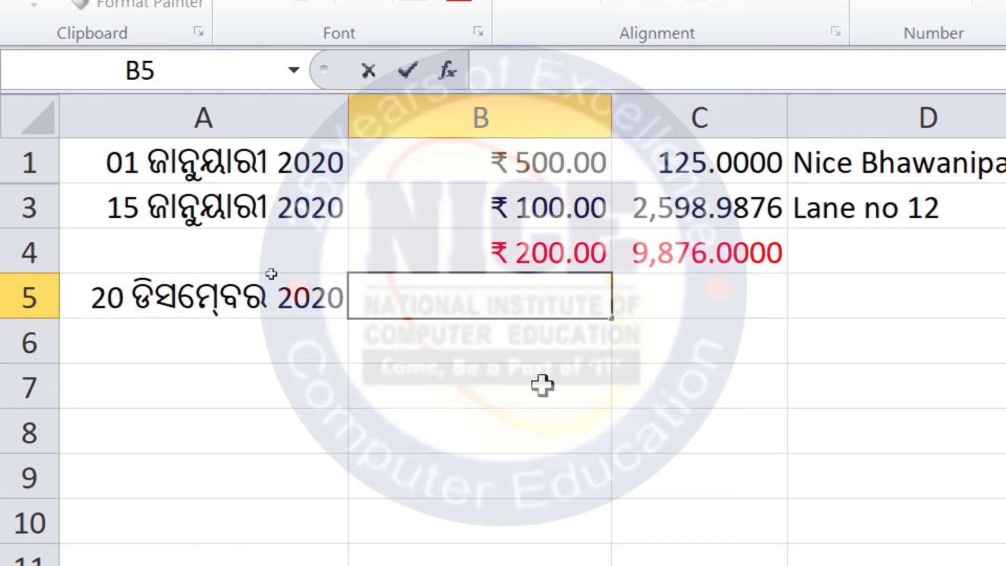
{"action": "type", "text": "50000"}
{"action": "key", "text": "Tab"}
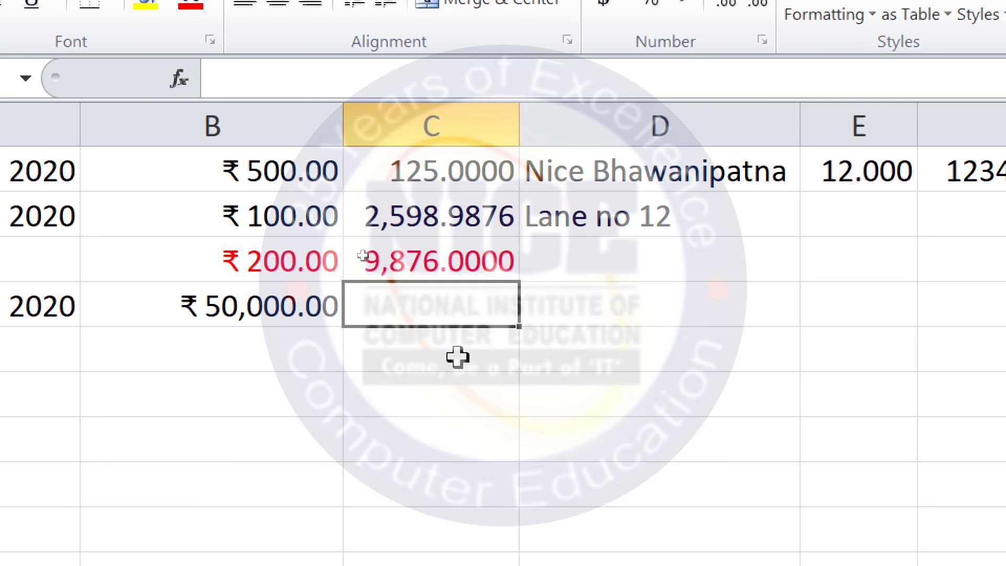
Step: Enter 2567.98 in C5 and the place name Kalahandi in D5
{"action": "type", "text": "2567"}
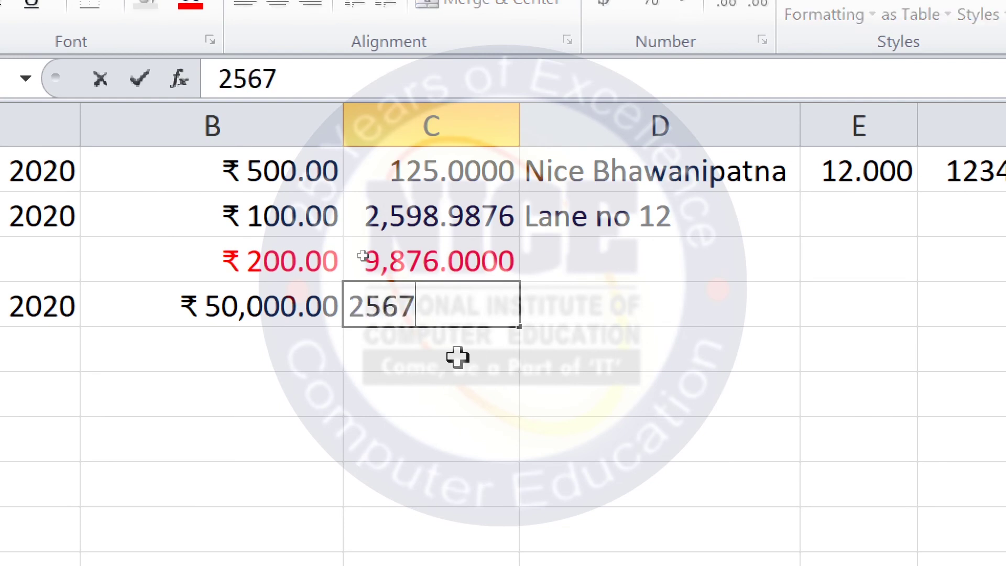
{"action": "type", "text": ".98"}
{"action": "key", "text": "Tab"}
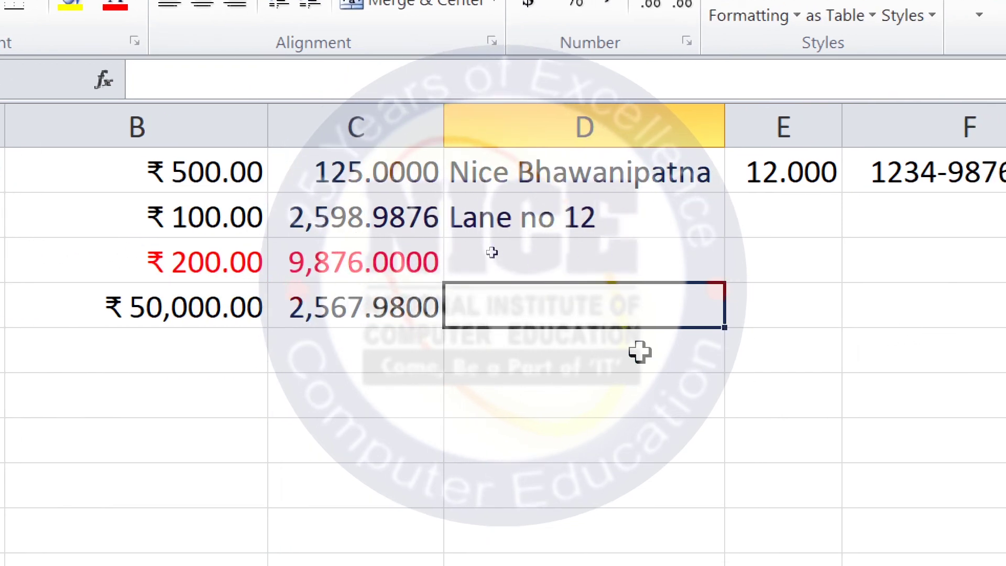
{"action": "type", "text": "Kala"}
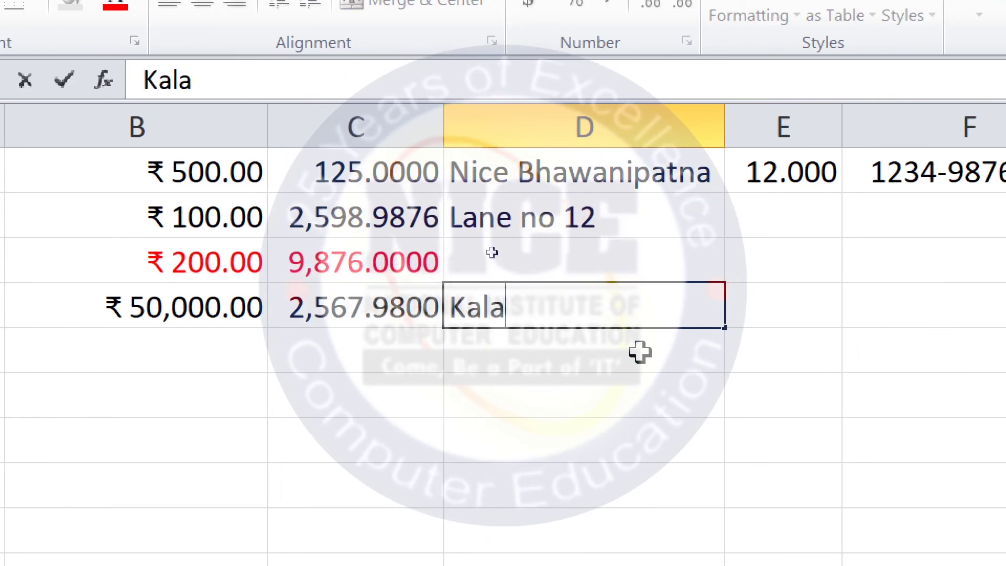
{"action": "type", "text": "handi"}
{"action": "key", "text": "Tab"}
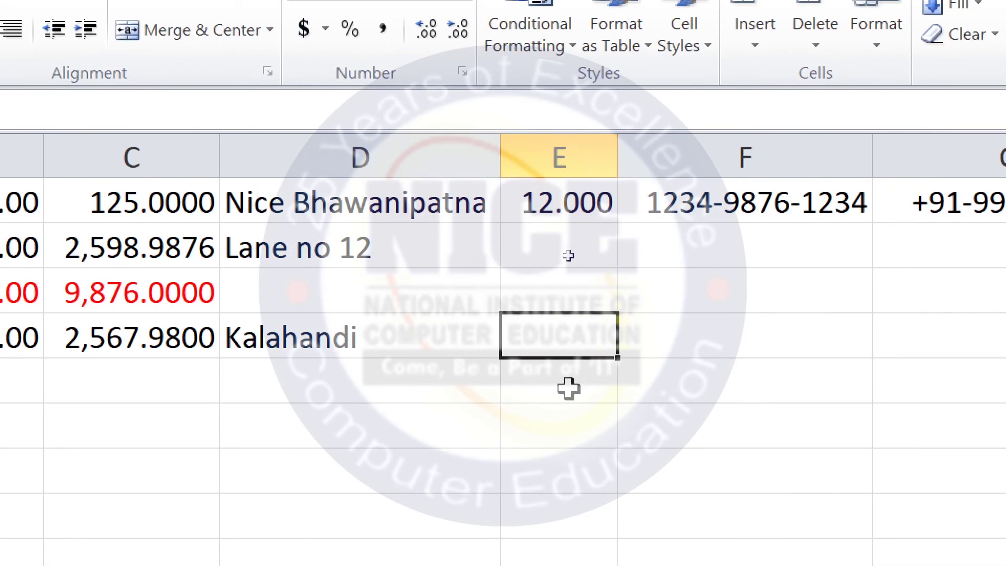
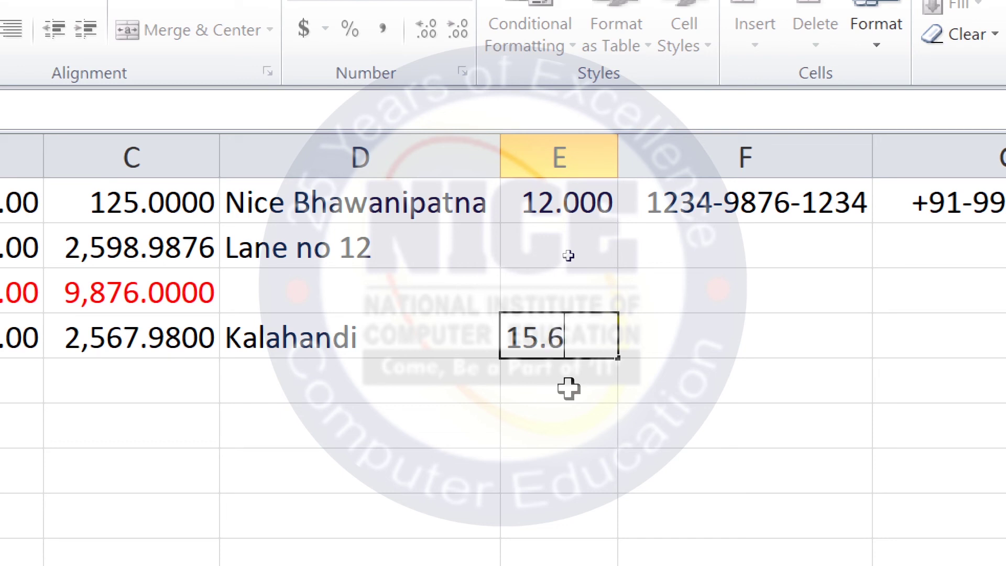
Step: Enter 15.68 in E5, a card number in F5, and a phone number in G5
{"action": "key", "text": "Tab"}
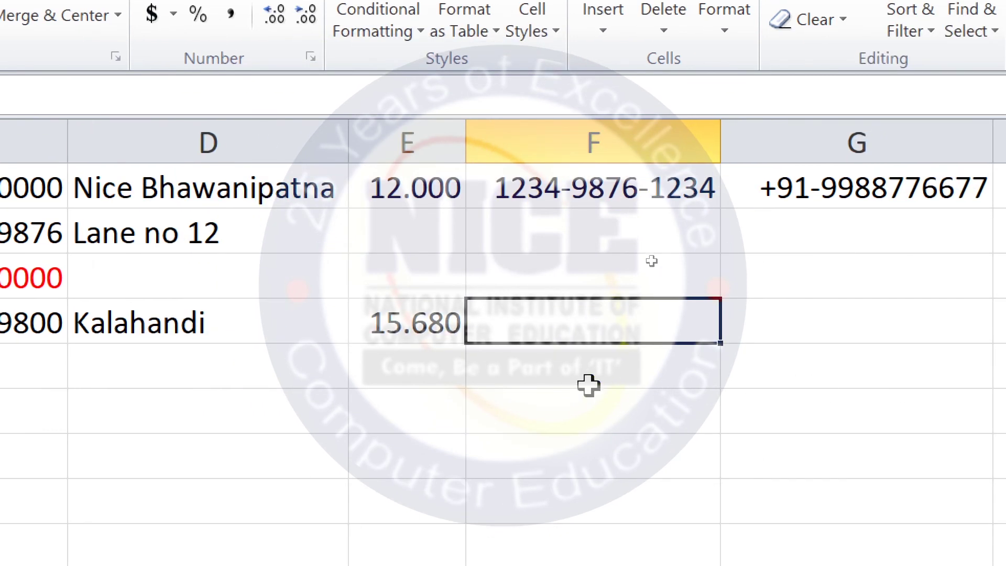
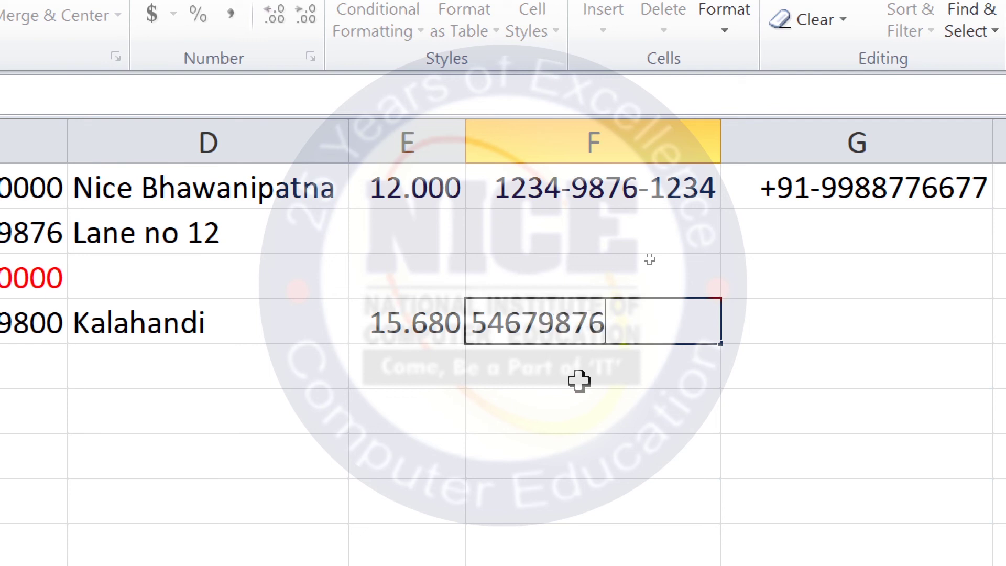
{"action": "key", "text": "Tab"}
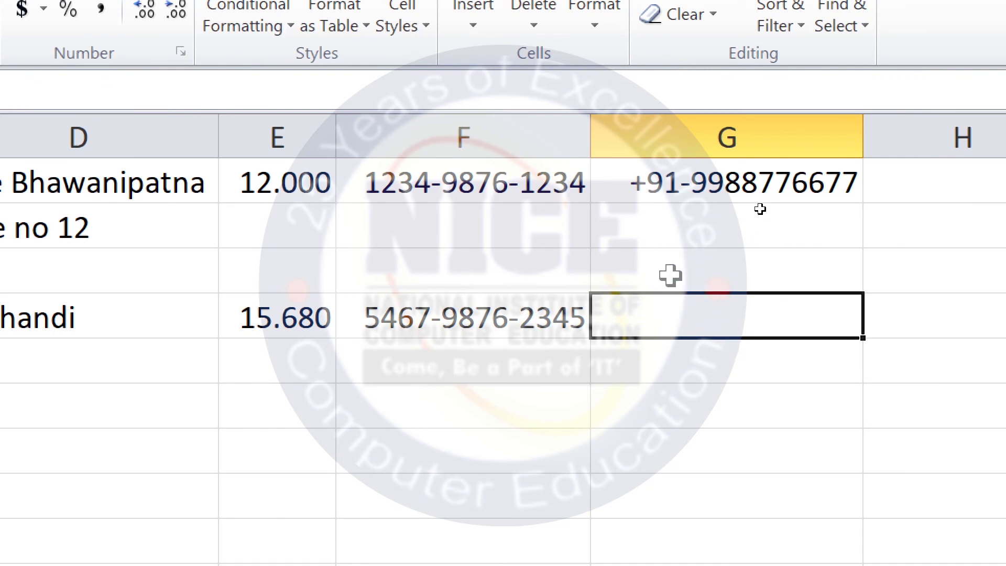
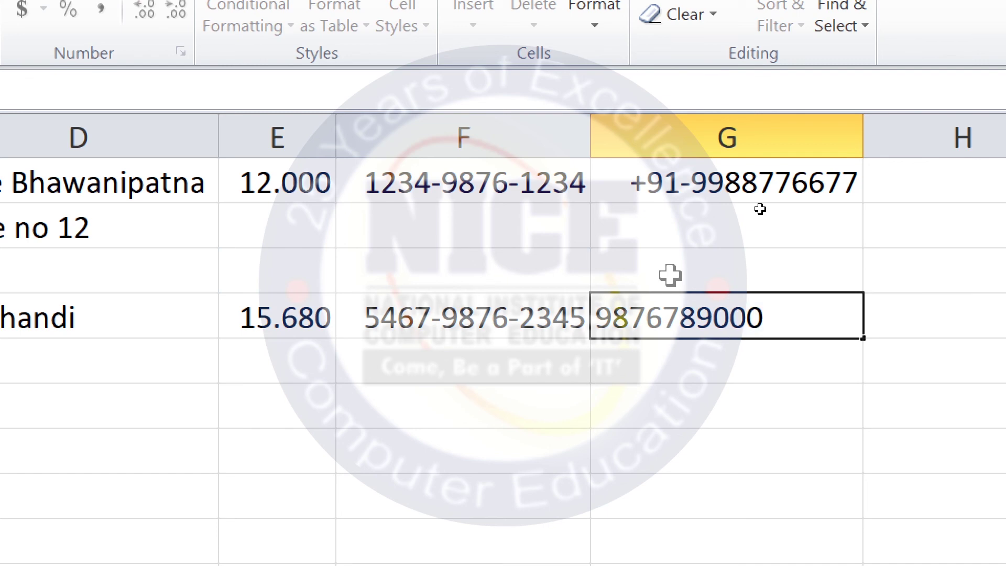
{"action": "key", "text": "Return"}
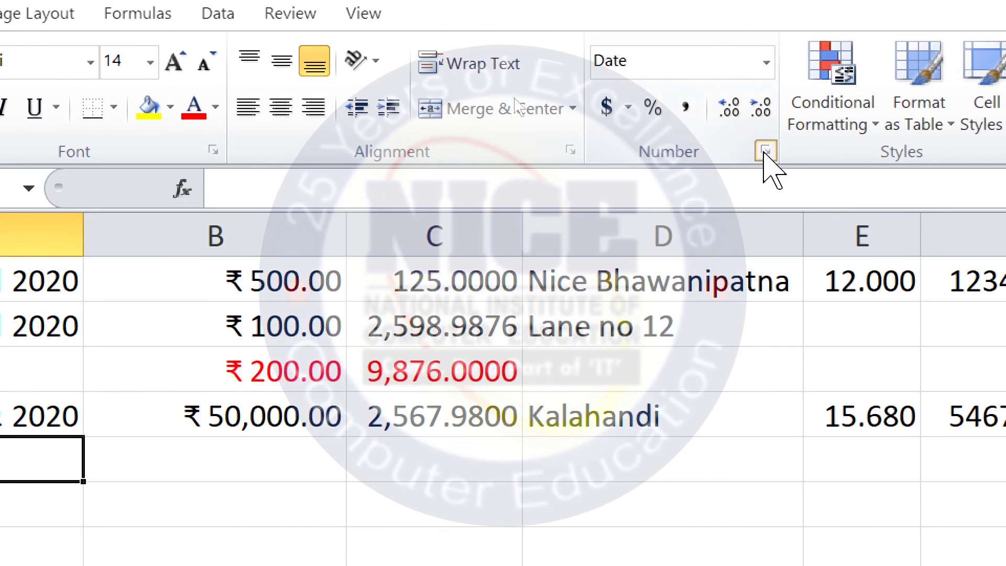
{"action": "left_click", "coordinate": [857, 143]}
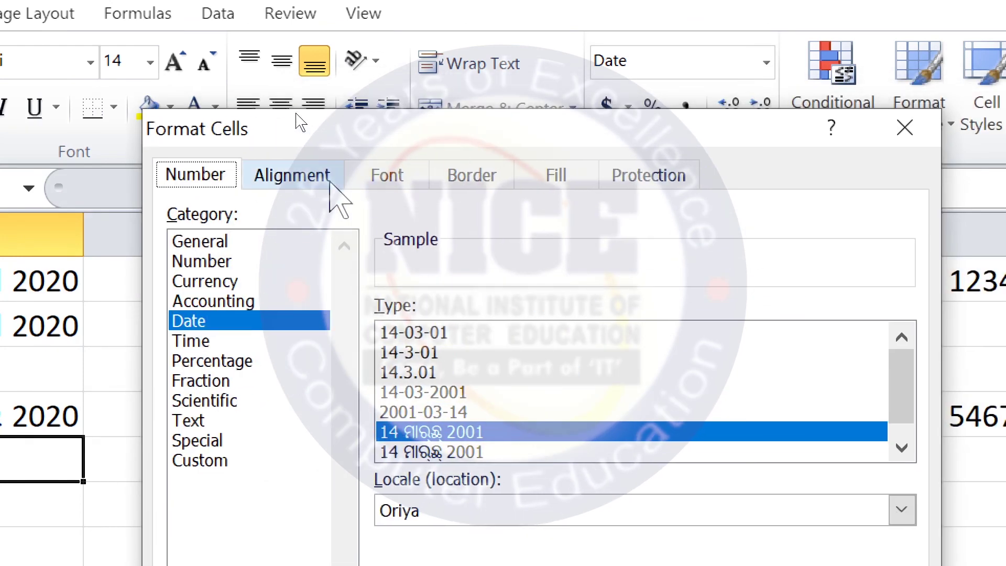
{"action": "left_click", "coordinate": [310, 180]}
{"action": "left_click", "coordinate": [414, 179]}
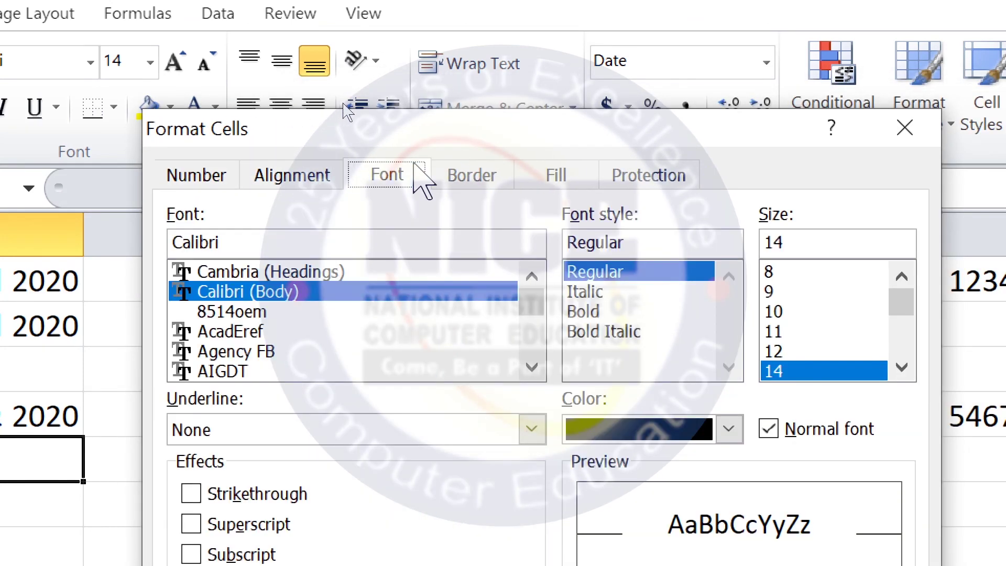
{"action": "left_click", "coordinate": [466, 179]}
{"action": "left_click", "coordinate": [556, 176]}
{"action": "left_click", "coordinate": [655, 178]}
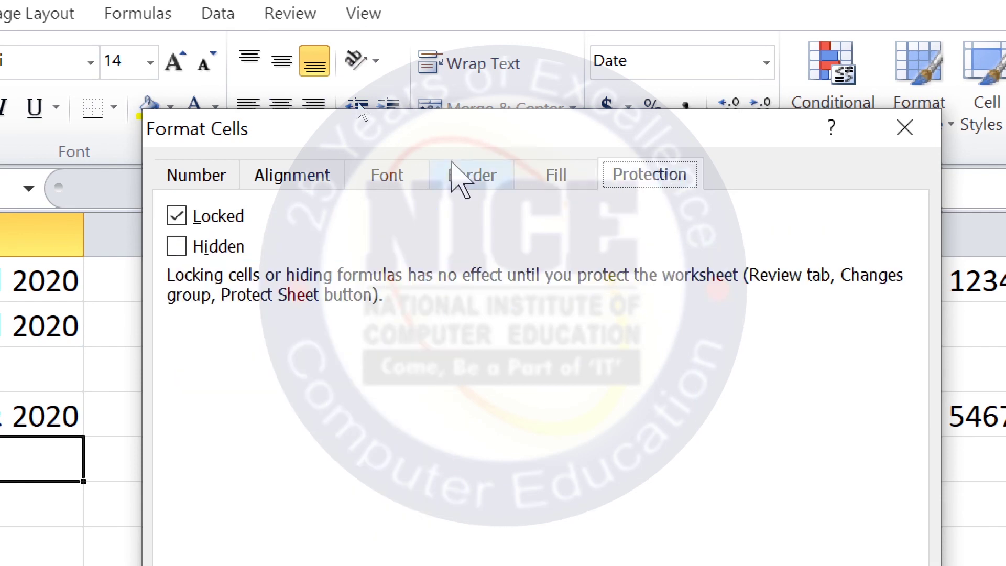
{"action": "left_click", "coordinate": [231, 176]}
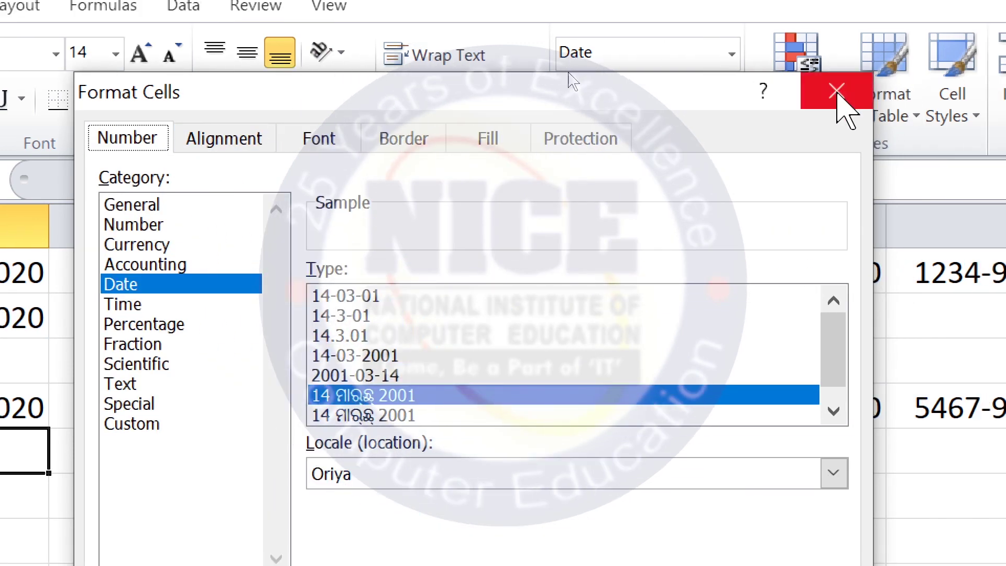
{"action": "left_click", "coordinate": [837, 92]}
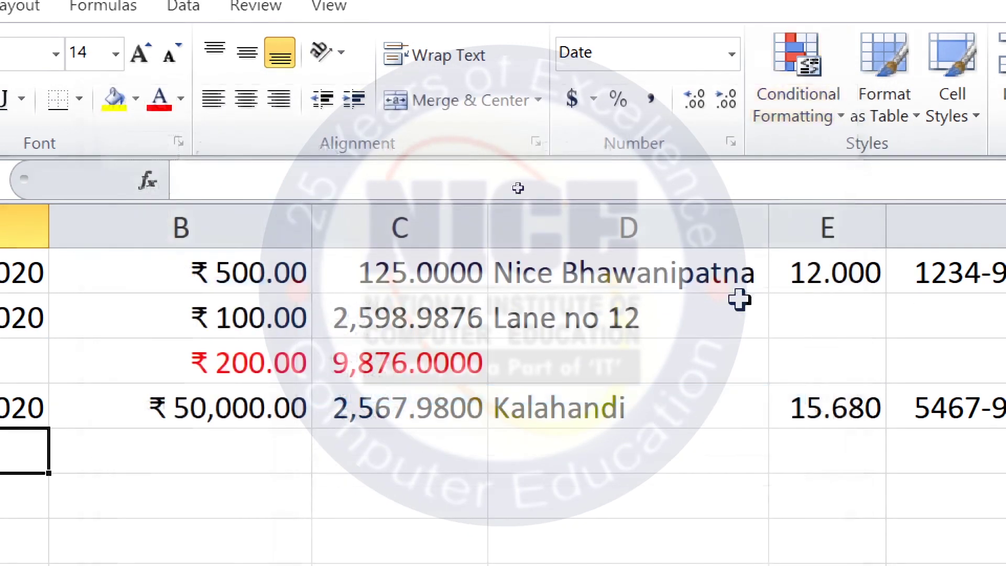